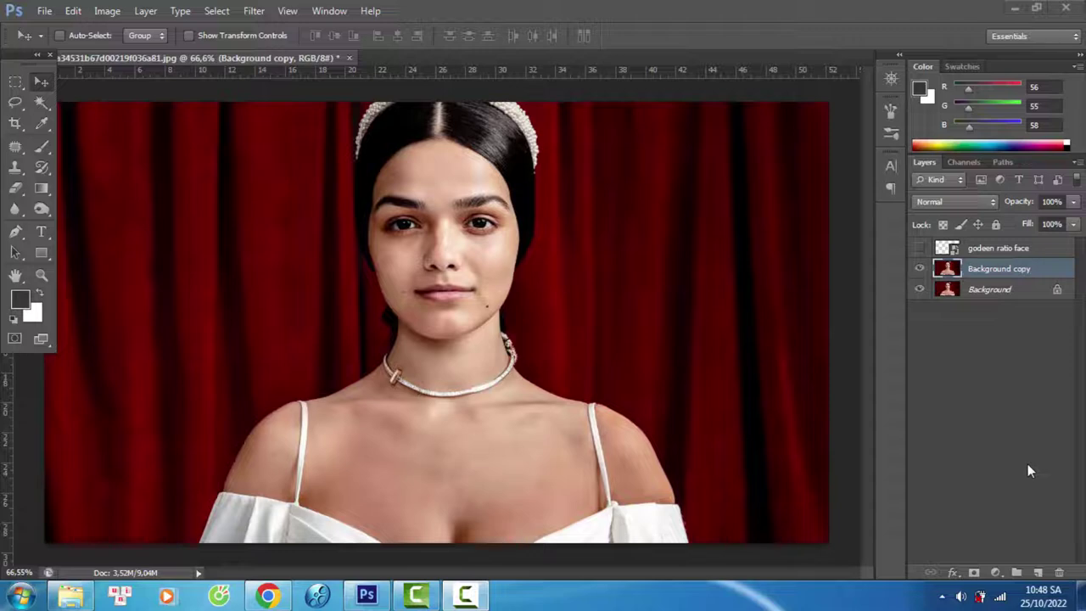
Show the golden-ratio face overlay and lasso the lower face on Background copy
{"action": "left_click", "coordinate": [918, 248]}
{"action": "scroll", "coordinate": [430, 254], "scroll_direction": "up", "scroll_amount": 3}
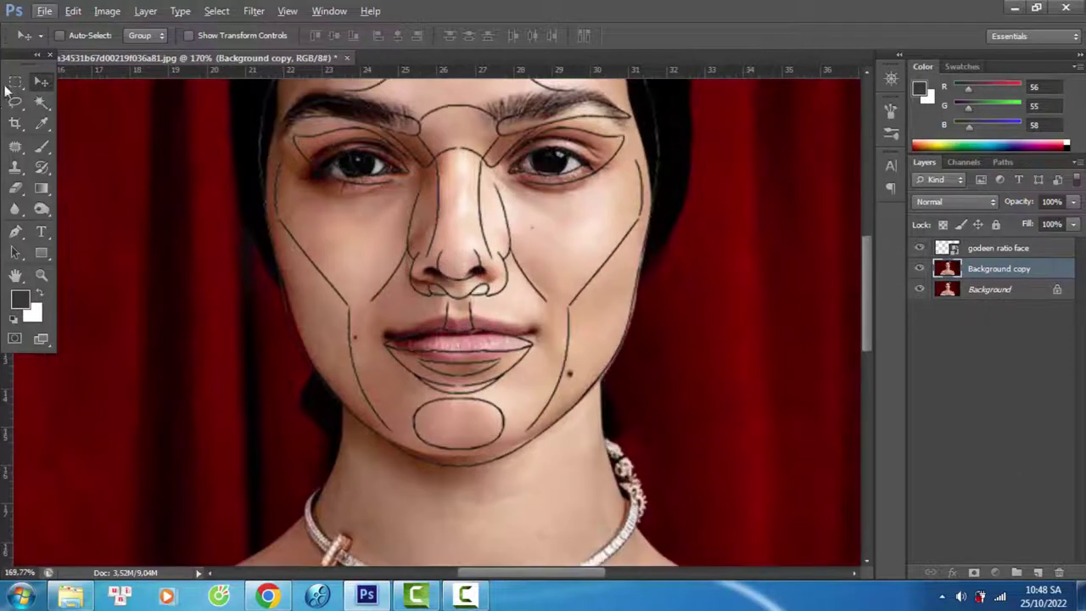
{"action": "key", "text": "l"}
{"action": "left_click_drag", "start_coordinate": [158, 299], "coordinate": [539, 509]}
In Liquify, Forward Warp the jaw and chin inward toward the outline, brush size 125
{"action": "left_click", "coordinate": [255, 12]}
{"action": "left_click", "coordinate": [291, 116]}
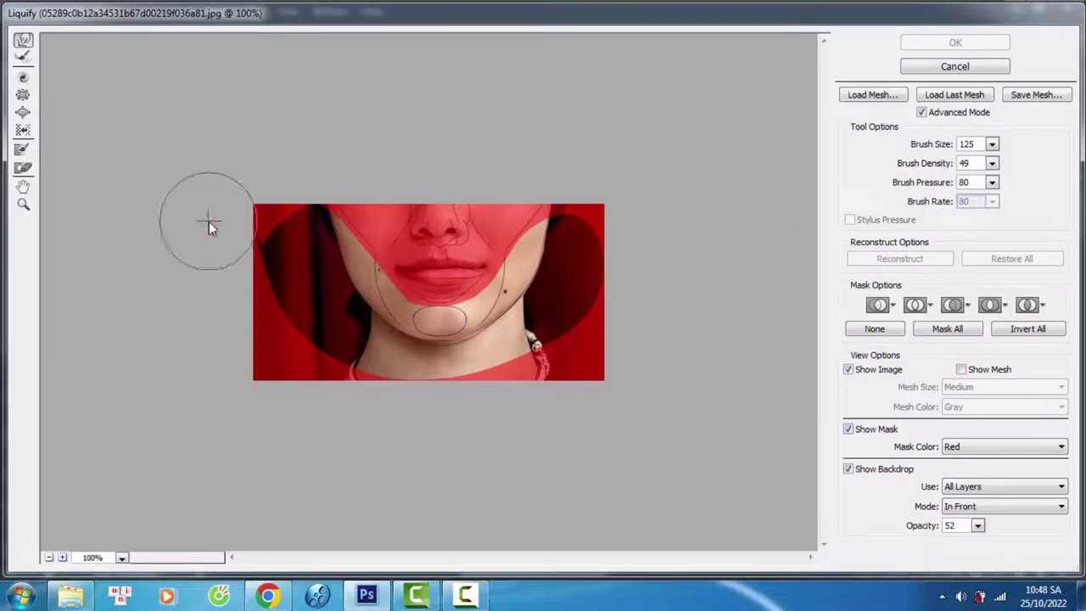
{"action": "key", "text": "ctrl+plus"}
{"action": "left_click_drag", "start_coordinate": [436, 450], "coordinate": [462, 428]}
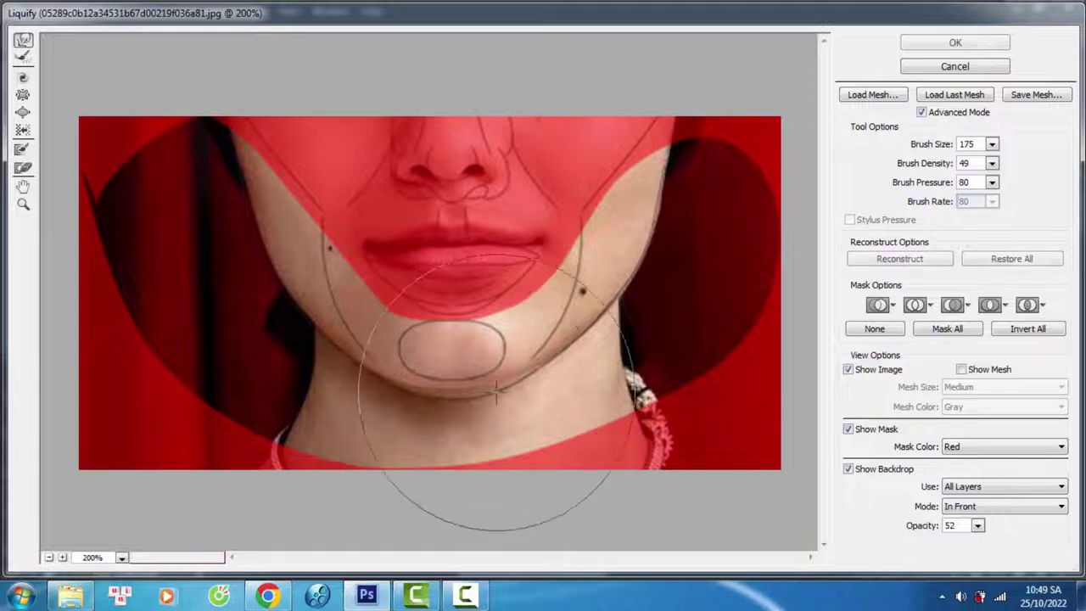
{"action": "key", "text": "bracketleft"}
{"action": "key", "text": "bracketleft"}
{"action": "key", "text": "bracketleft"}
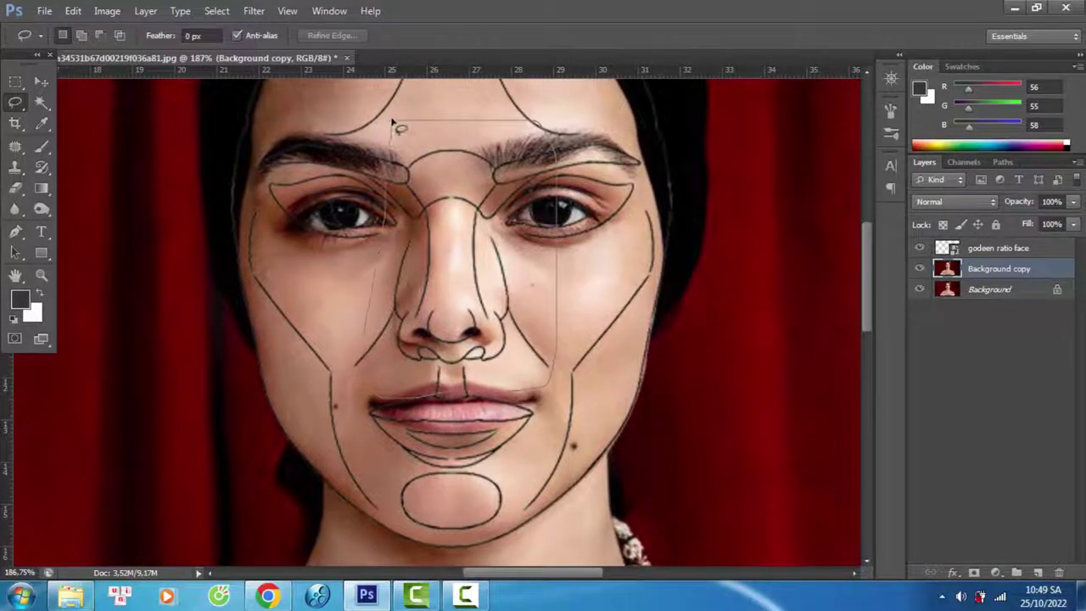
Copy the central face to Layer 1, stretch it taller and warp its right side outward
{"action": "key", "text": "ctrl+j"}
{"action": "key", "text": "ctrl+t"}
{"action": "left_click_drag", "start_coordinate": [460, 392], "coordinate": [461, 416]}
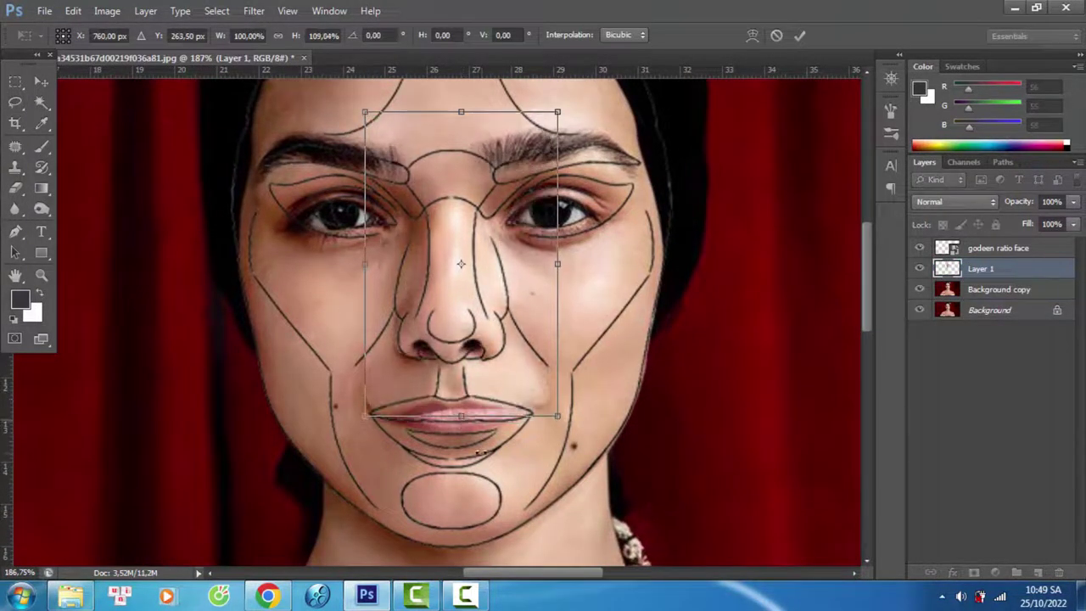
{"action": "right_click", "coordinate": [477, 68]}
{"action": "left_click", "coordinate": [497, 257]}
{"action": "left_click_drag", "start_coordinate": [541, 306], "coordinate": [549, 302]}
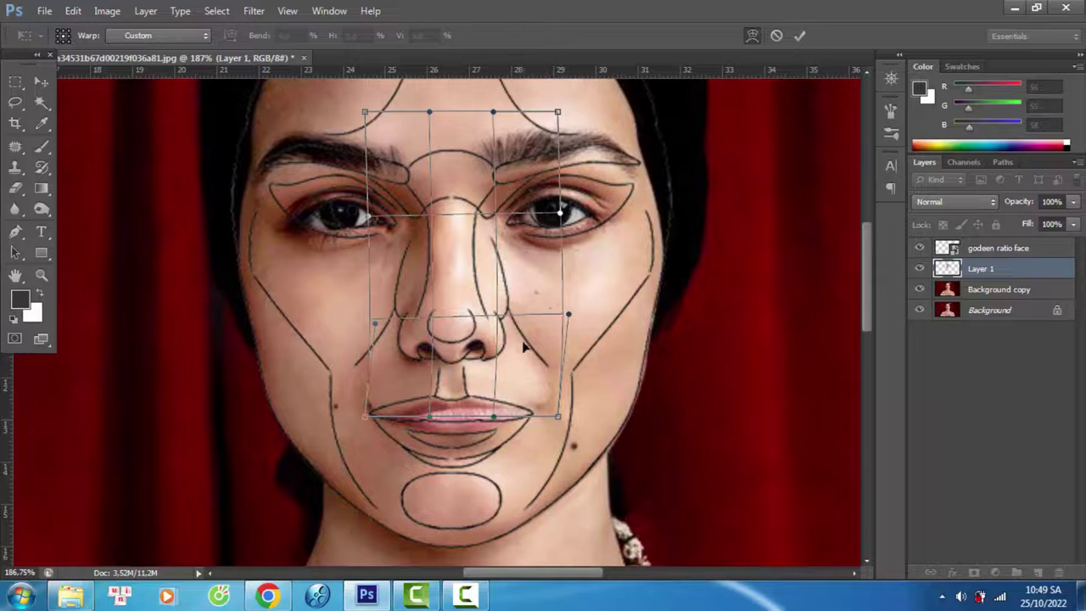
{"action": "key", "text": "Return"}
Hide the golden-ratio overlay and erase Layer 1's edges around the mouth and eye
{"action": "left_click", "coordinate": [918, 247]}
{"action": "key", "text": "e"}
{"action": "right_click", "coordinate": [416, 165]}
{"action": "key", "text": "Escape"}
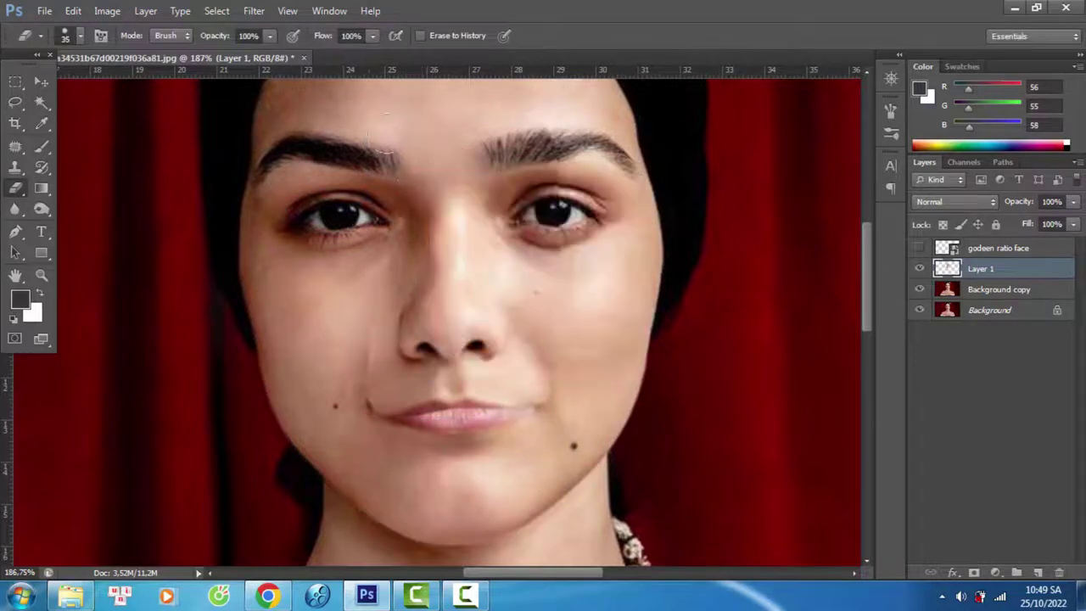
{"action": "mouse_move", "coordinate": [530, 246]}
{"action": "left_mouse_down"}
{"action": "mouse_move", "coordinate": [539, 394]}
{"action": "mouse_move", "coordinate": [361, 293]}
{"action": "left_mouse_up"}
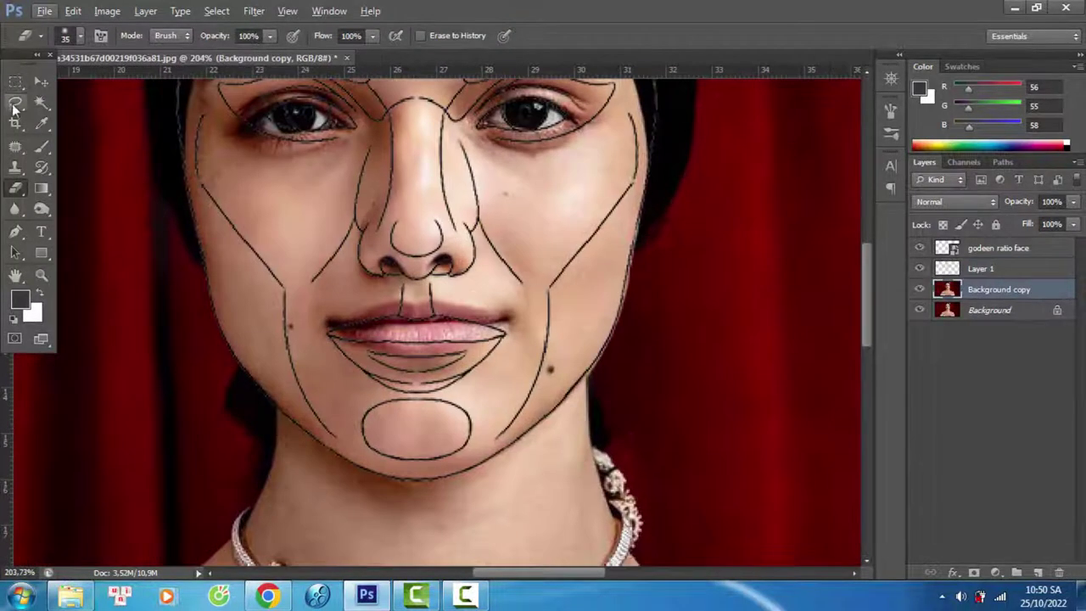
Lasso the mouth and chin, copy them to Layer 2 and stretch the copy taller
{"action": "left_click", "coordinate": [14, 103]}
{"action": "left_click_drag", "start_coordinate": [393, 436], "coordinate": [267, 295]}
{"action": "key", "text": "ctrl+j"}
{"action": "key", "text": "ctrl+t"}
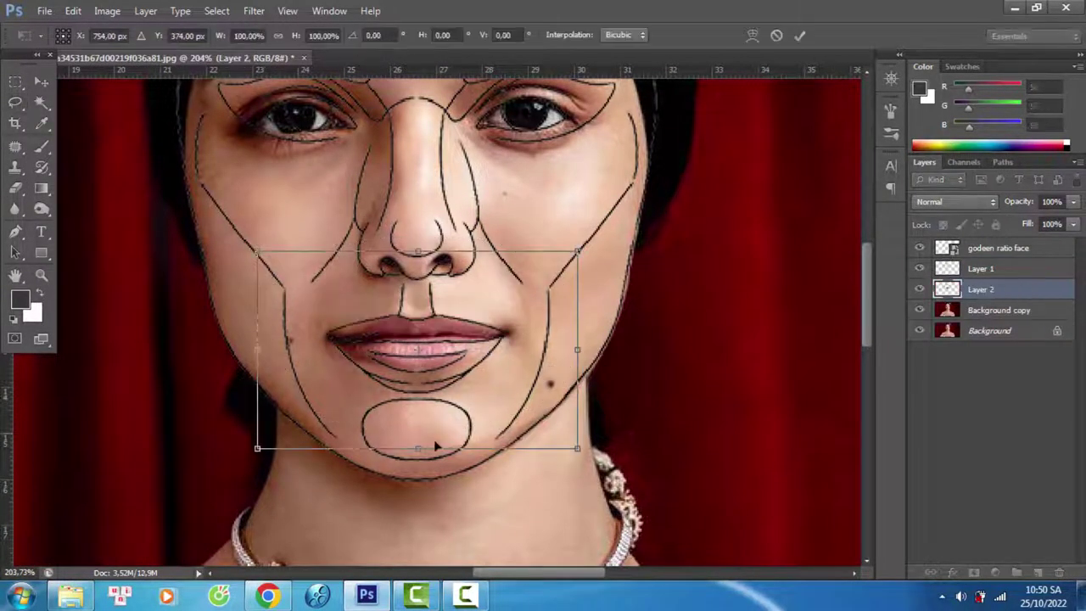
{"action": "left_click_drag", "start_coordinate": [416, 445], "coordinate": [416, 481]}
{"action": "left_click_drag", "start_coordinate": [417, 252], "coordinate": [417, 227]}
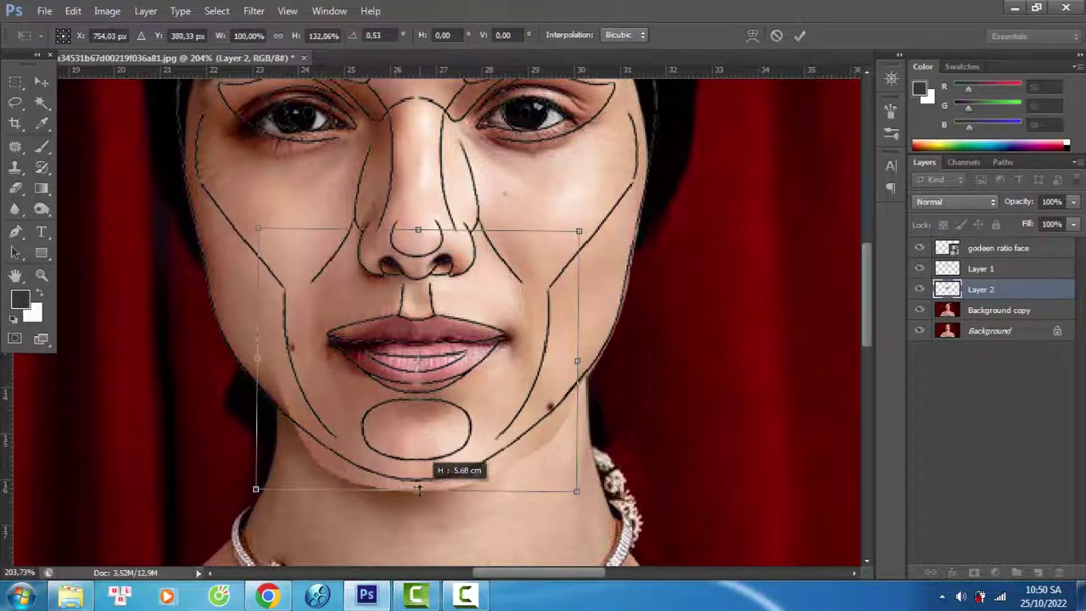
{"action": "left_click_drag", "start_coordinate": [417, 481], "coordinate": [417, 492]}
Warp Layer 2's jaw and chin curve, hide the overlay and erase its jaw edges to blend
{"action": "right_click", "coordinate": [529, 324]}
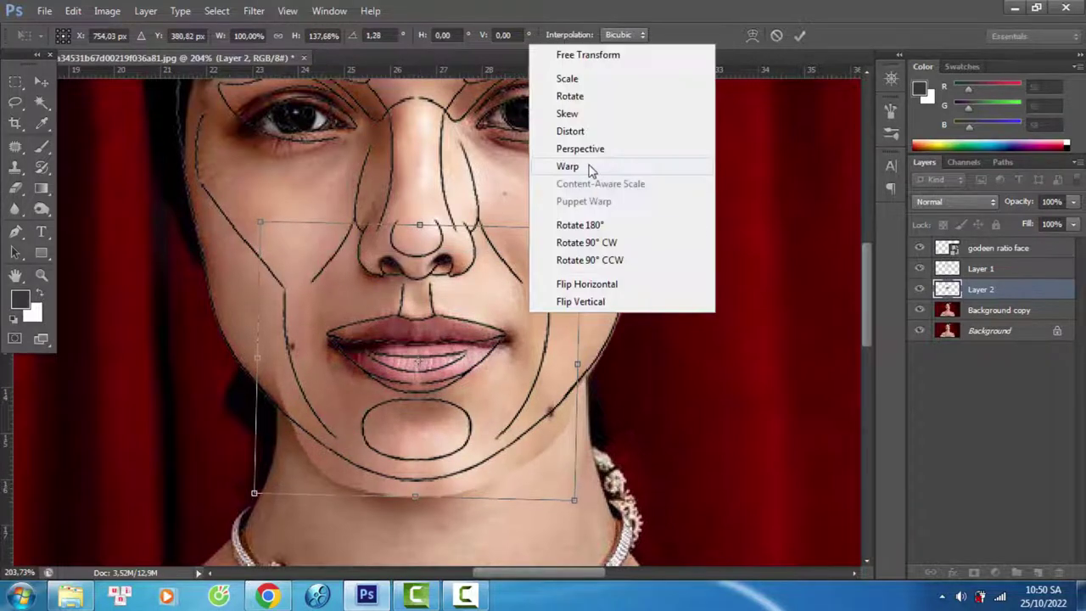
{"action": "left_click", "coordinate": [693, 165]}
{"action": "left_click_drag", "start_coordinate": [273, 321], "coordinate": [271, 307]}
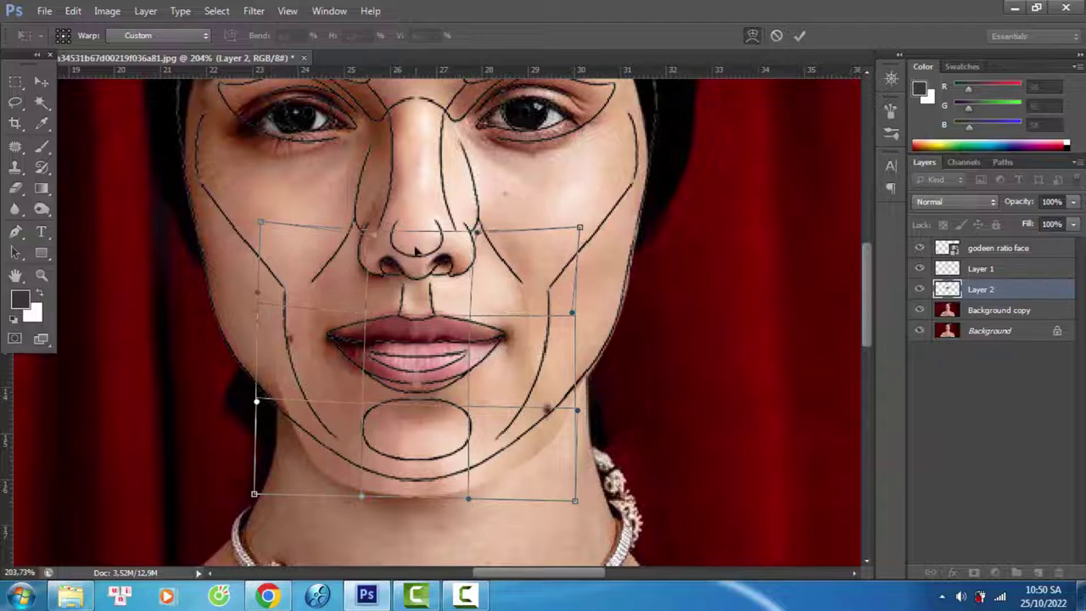
{"action": "left_click_drag", "start_coordinate": [416, 236], "coordinate": [416, 251]}
{"action": "key", "text": "Return"}
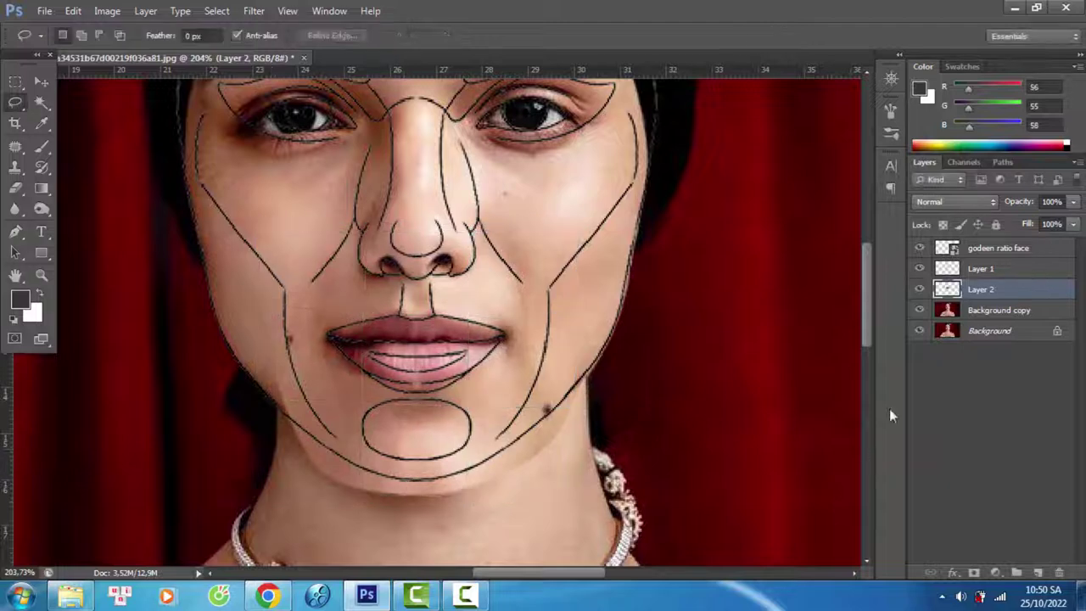
{"action": "left_click", "coordinate": [919, 248]}
{"action": "key", "text": "e"}
{"action": "left_click_drag", "start_coordinate": [276, 405], "coordinate": [589, 325]}
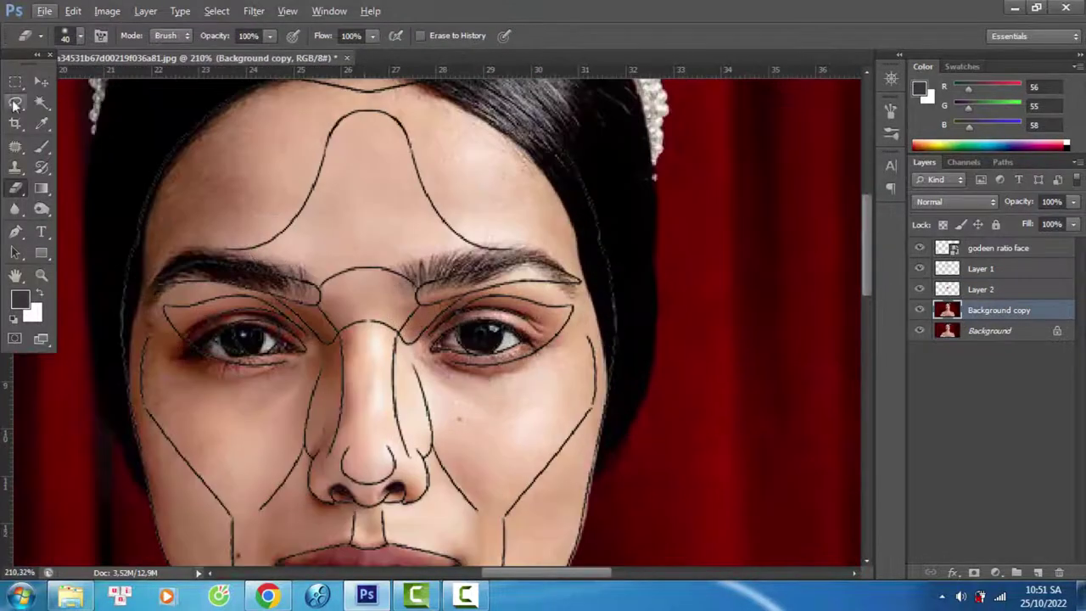
Copy the forehead and brows to Layer 3 and tilt the copy slightly
{"action": "key", "text": "ctrl+j"}
{"action": "key", "text": "ctrl+t"}
{"action": "scroll", "coordinate": [497, 199], "scroll_direction": "up", "scroll_amount": 2}
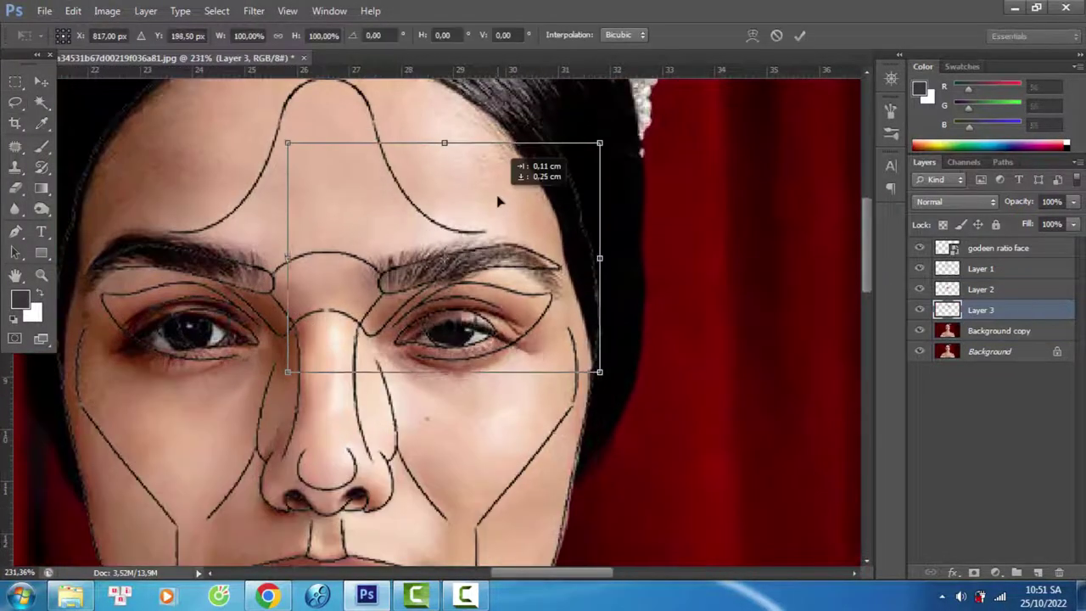
{"action": "left_click_drag", "start_coordinate": [624, 378], "coordinate": [604, 356]}
{"action": "key", "text": "Return"}
Hide the overlay and erase Layer 3 around the right eye with smaller eraser brushes
{"action": "left_click", "coordinate": [920, 247]}
{"action": "key", "text": "e"}
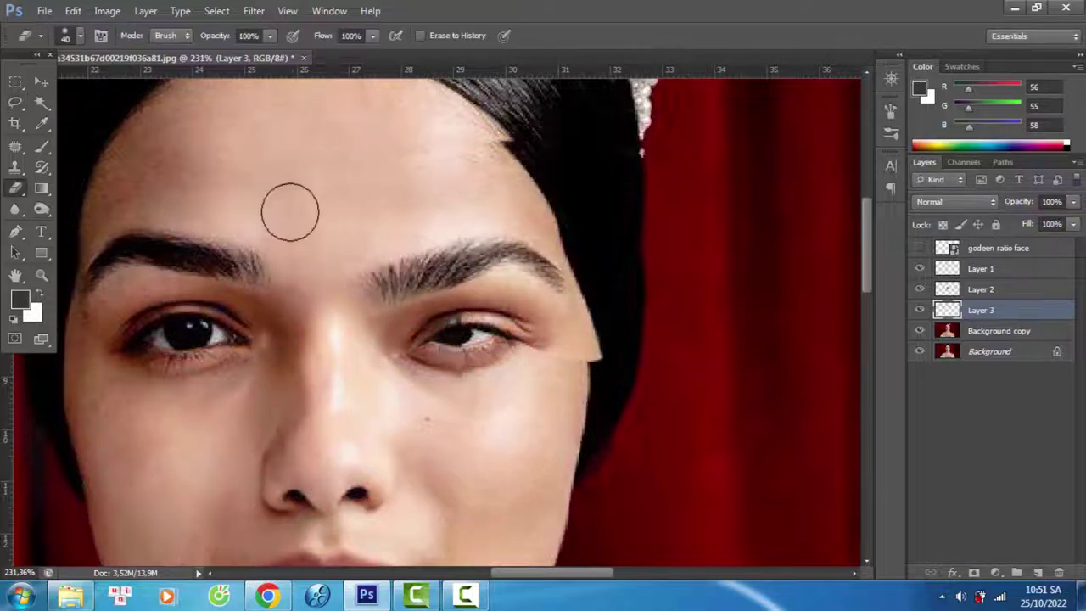
{"action": "scroll", "coordinate": [294, 197], "scroll_direction": "down", "scroll_amount": 1}
{"action": "key", "text": "bracketleft"}
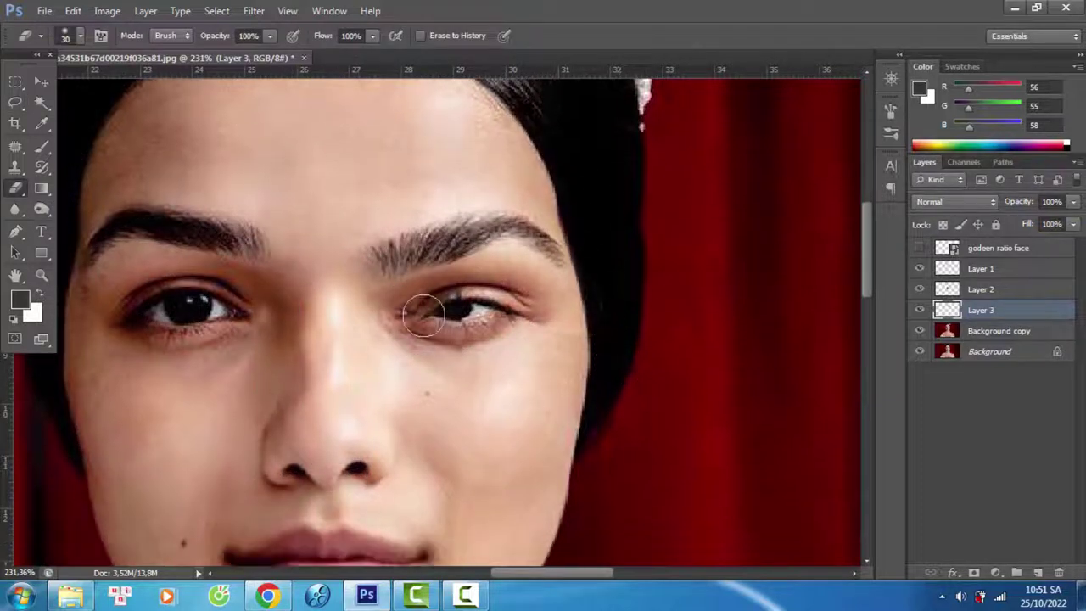
{"action": "left_click_drag", "start_coordinate": [407, 314], "coordinate": [534, 306]}
{"action": "key", "text": "bracketleft"}
{"action": "scroll", "coordinate": [470, 340], "scroll_direction": "up", "scroll_amount": 3}
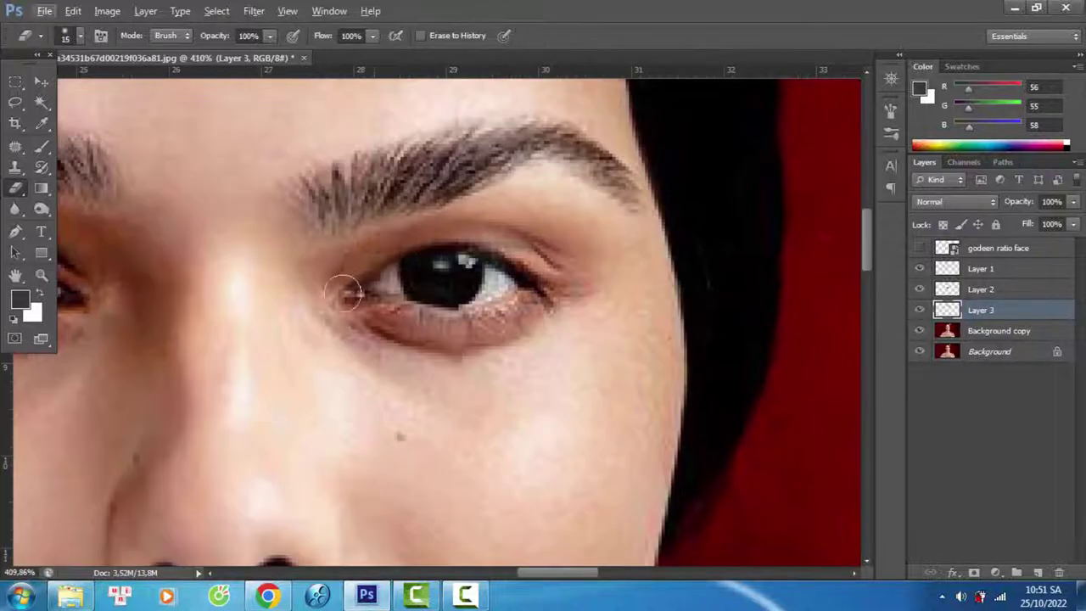
{"action": "left_click_drag", "start_coordinate": [356, 280], "coordinate": [555, 252]}
{"action": "scroll", "coordinate": [585, 280], "scroll_direction": "down", "scroll_amount": 5}
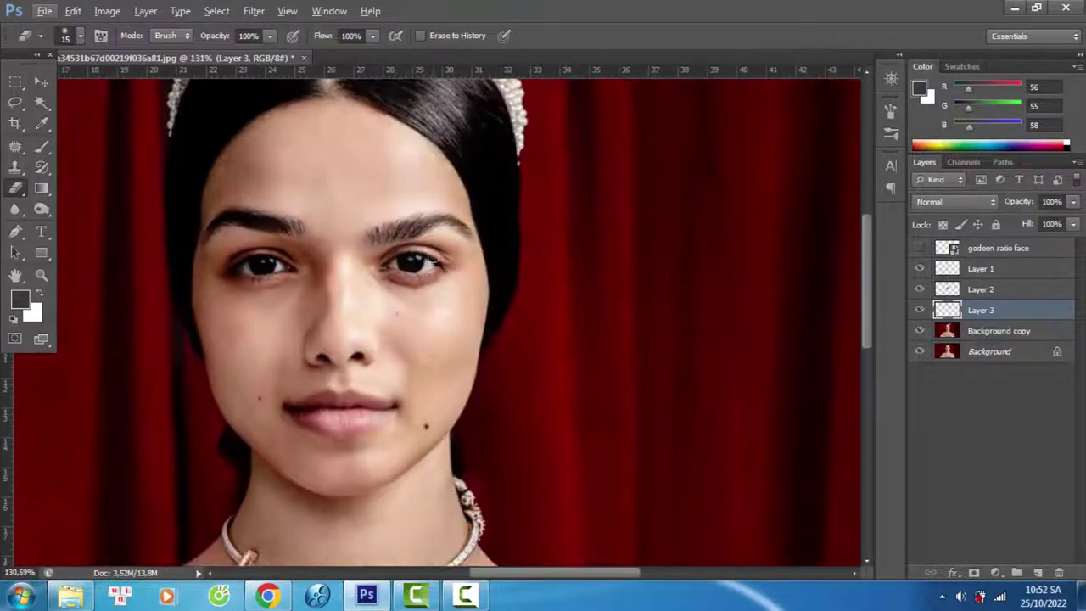
{"action": "scroll", "coordinate": [418, 268], "scroll_direction": "up", "scroll_amount": 4}
Step through the layers back to Background copy and show the golden-ratio outline again
{"action": "key", "text": "v"}
{"action": "key", "text": "alt+bracketleft"}
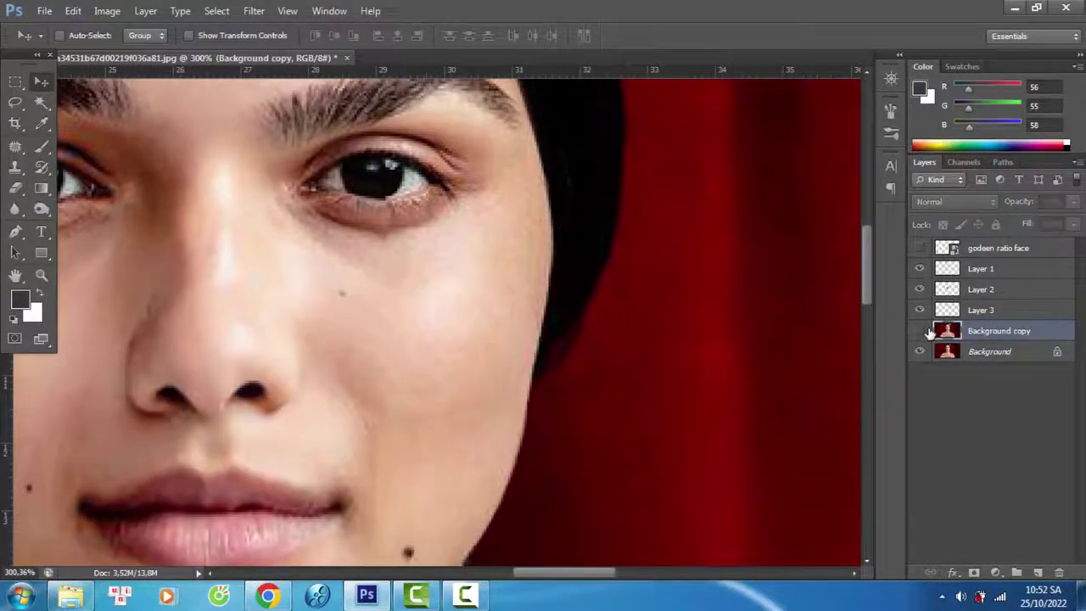
{"action": "left_click", "coordinate": [919, 268]}
{"action": "left_click", "coordinate": [15, 188]}
{"action": "key", "text": "alt+bracketright"}
{"action": "key", "text": "alt+bracketright"}
{"action": "key", "text": "alt+bracketright"}
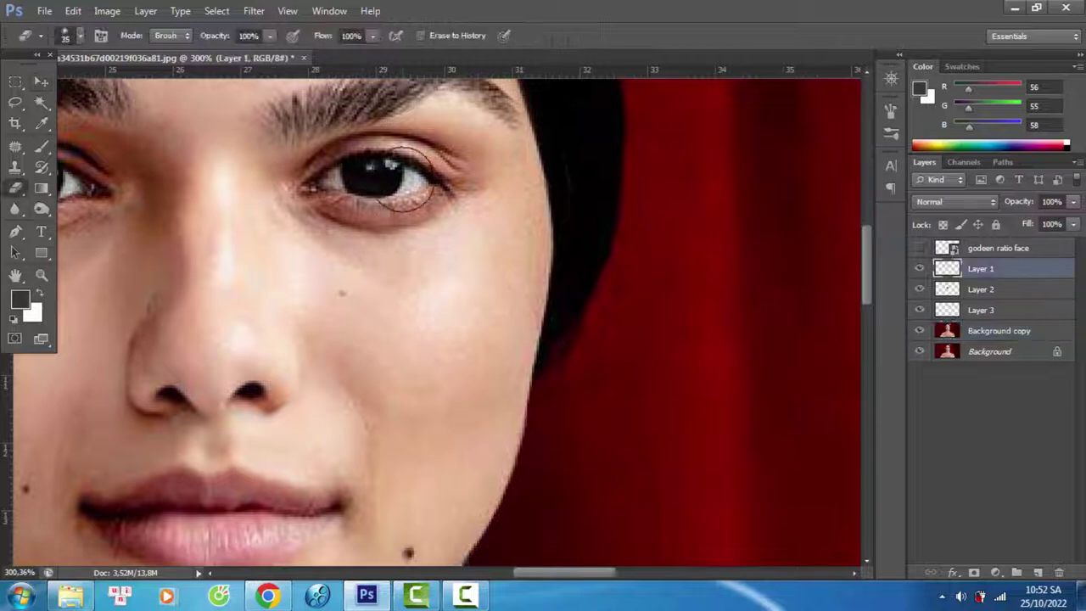
{"action": "left_click", "coordinate": [919, 248]}
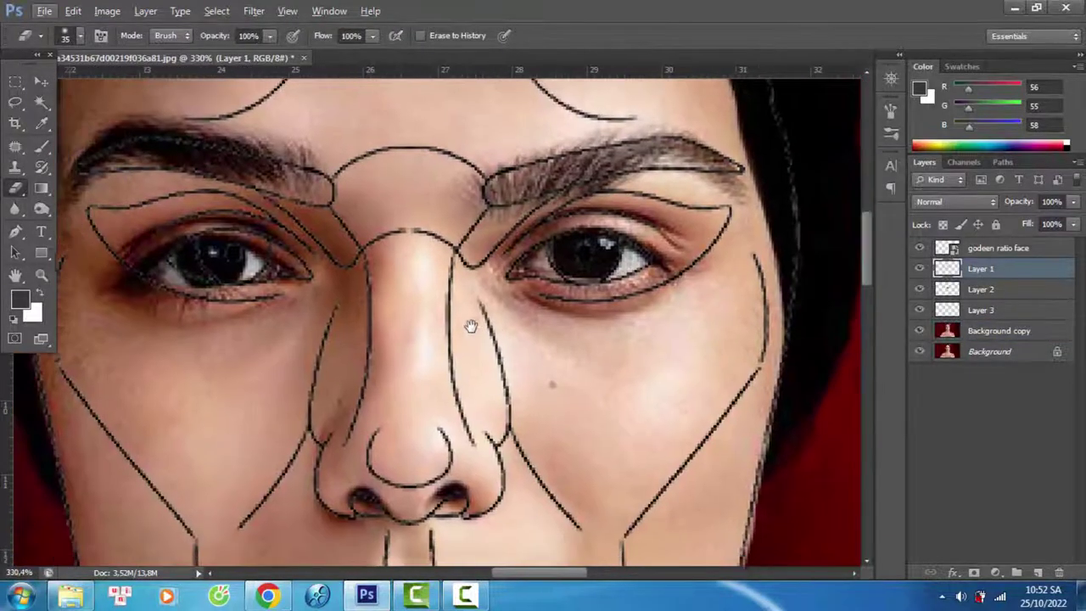
Copy the left brow and eye area to Layer 4 and rotate it about 3° clockwise
{"action": "left_click_drag", "start_coordinate": [471, 327], "coordinate": [556, 420]}
{"action": "key", "text": "alt+bracketleft"}
{"action": "key", "text": "alt+bracketleft"}
{"action": "key", "text": "alt+bracketleft"}
{"action": "key", "text": "l"}
{"action": "left_click_drag", "start_coordinate": [90, 349], "coordinate": [88, 361]}
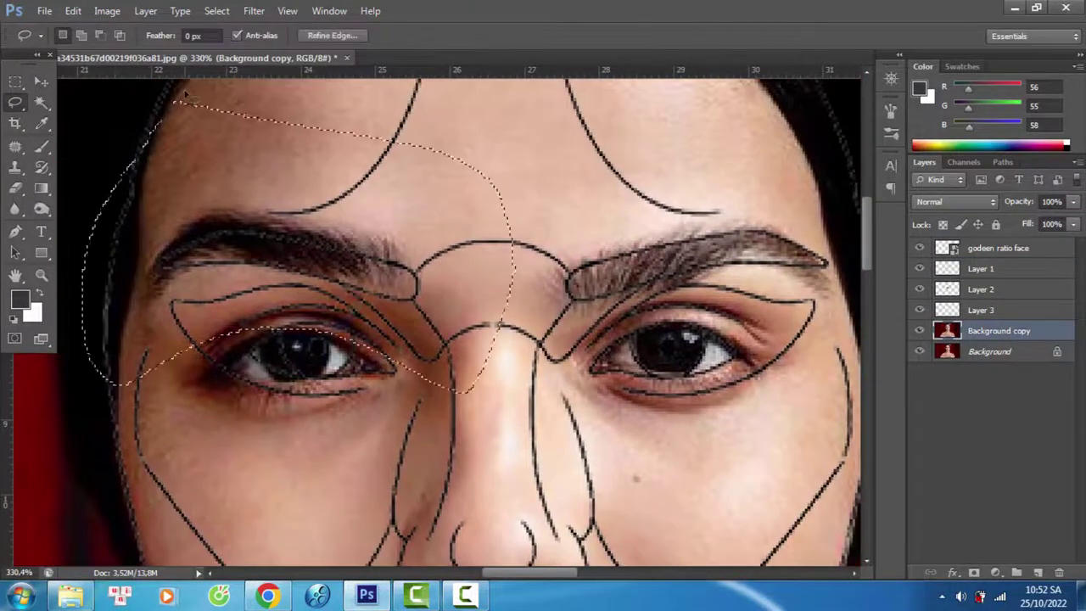
{"action": "key", "text": "ctrl+j"}
{"action": "key", "text": "ctrl+t"}
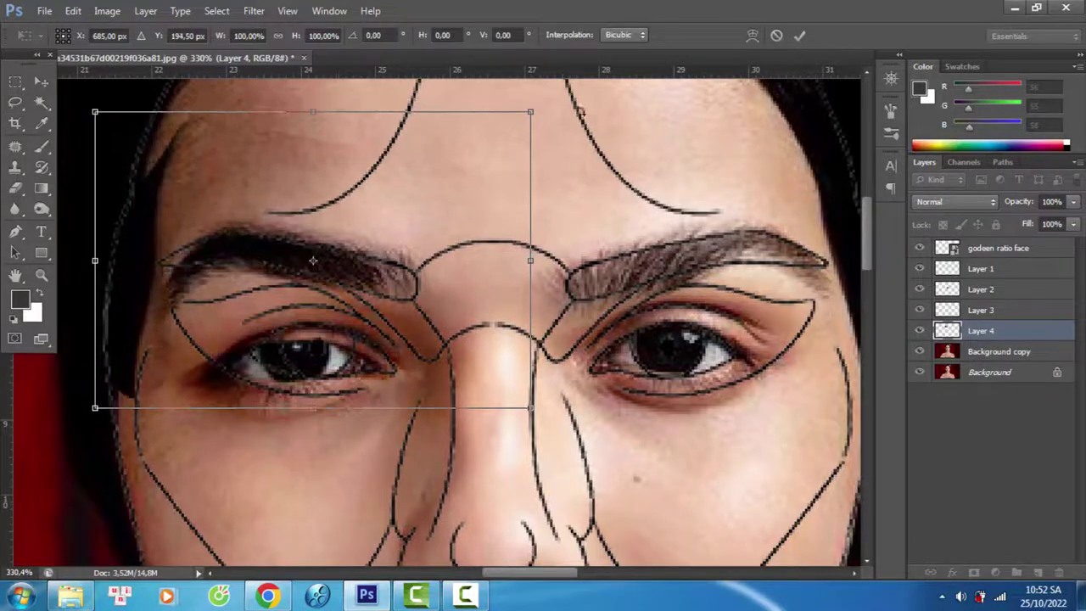
{"action": "left_click_drag", "start_coordinate": [594, 93], "coordinate": [617, 134]}
{"action": "key", "text": "Return"}
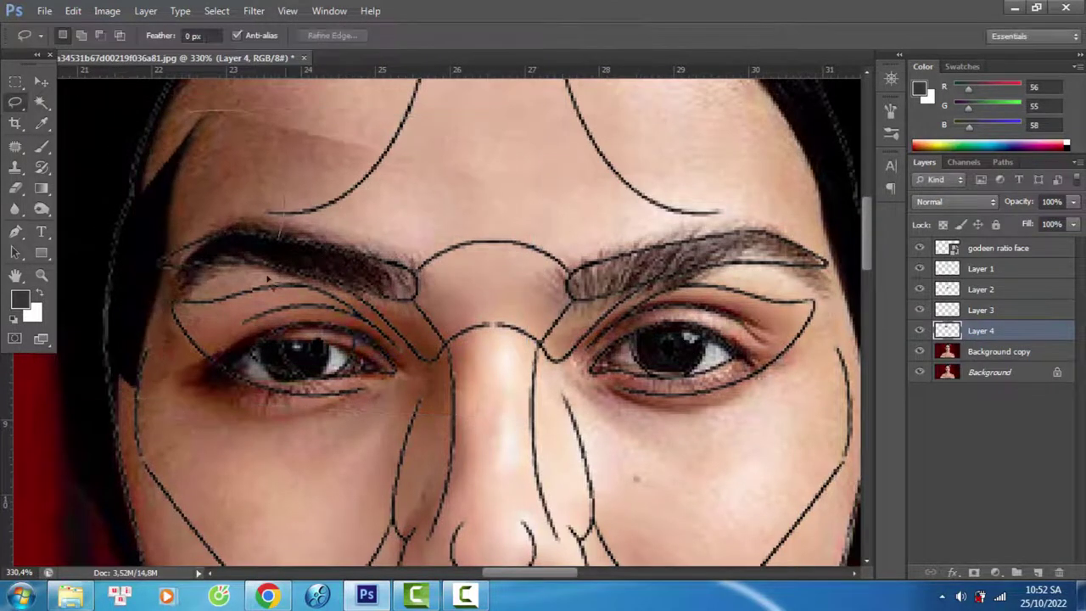
Copy a left-temple patch to Layer 5 and rotate it 15.39°
{"action": "left_click_drag", "start_coordinate": [212, 109], "coordinate": [285, 127]}
{"action": "key", "text": "ctrl+j"}
{"action": "key", "text": "ctrl+t"}
{"action": "left_click_drag", "start_coordinate": [365, 85], "coordinate": [408, 121]}
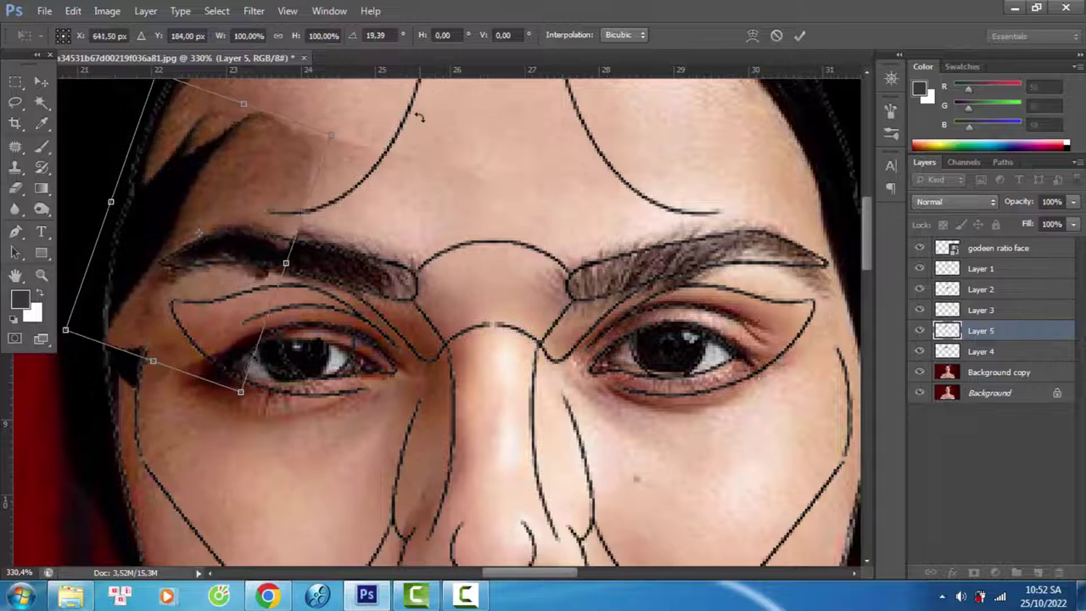
{"action": "key", "text": "Return"}
Erase Layer 5's hard edge along the left hairline with a smaller eraser
{"action": "key", "text": "e"}
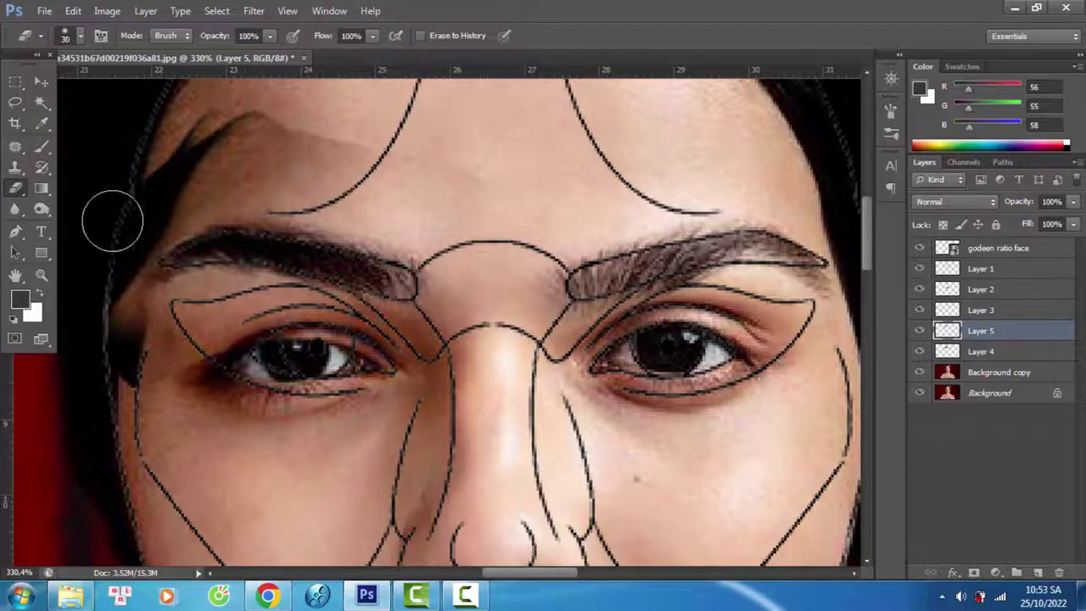
{"action": "left_click_drag", "start_coordinate": [114, 218], "coordinate": [199, 162]}
{"action": "key", "text": "bracketleft"}
{"action": "left_click_drag", "start_coordinate": [148, 215], "coordinate": [138, 240]}
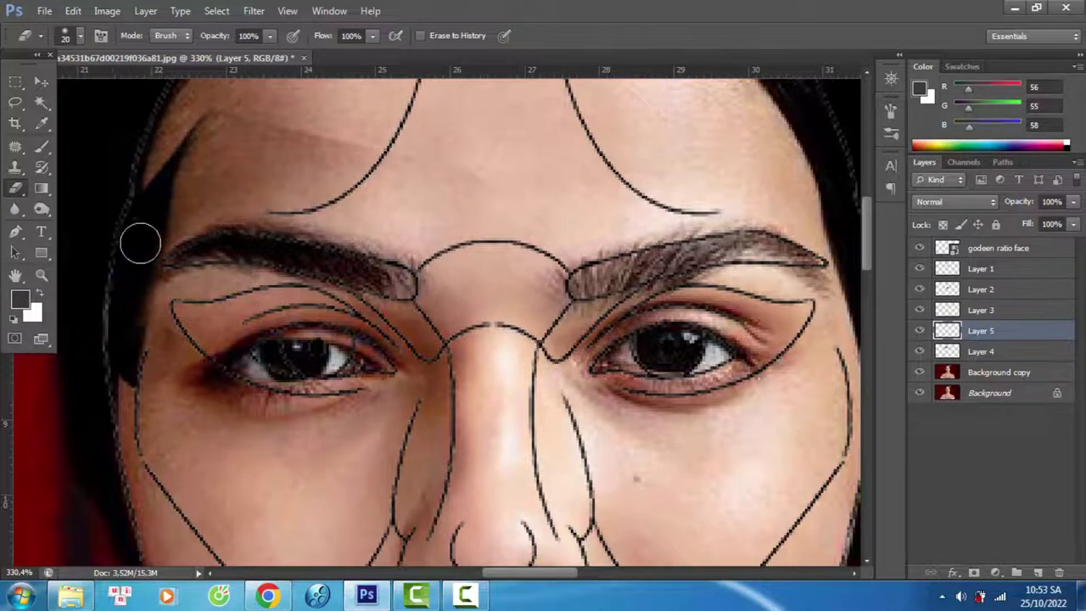
Delete Layer 4, hide the golden-ratio overlay and smooth the skin edge at the left temple
{"action": "left_click", "coordinate": [981, 351]}
{"action": "key", "text": "Delete"}
{"action": "left_click", "coordinate": [919, 248]}
{"action": "key", "text": "bracketright"}
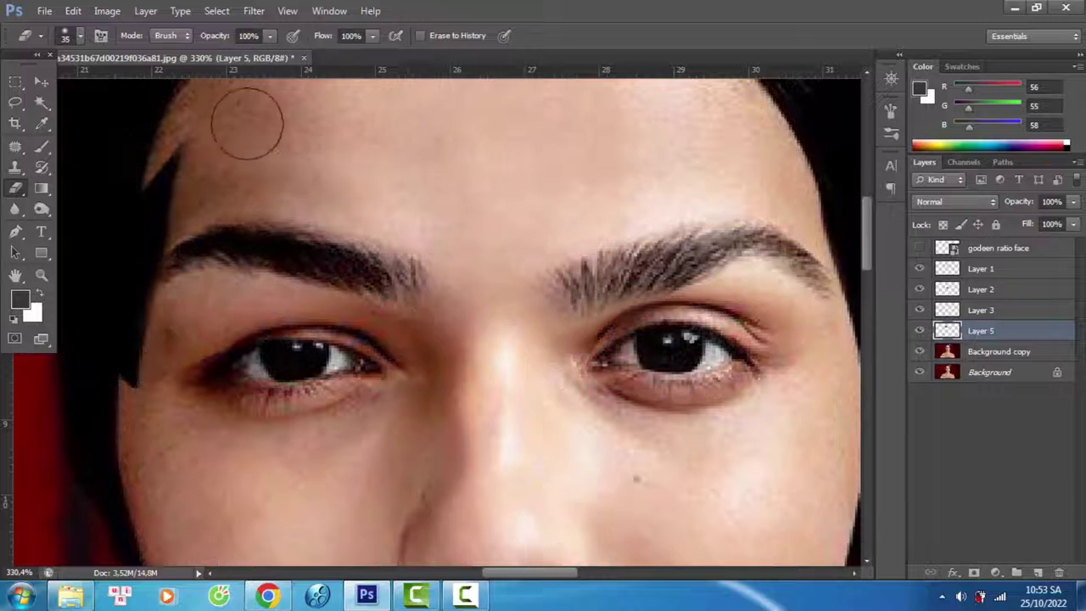
{"action": "key", "text": "bracketleft"}
{"action": "key", "text": "ctrl+z"}
{"action": "left_click_drag", "start_coordinate": [170, 170], "coordinate": [142, 302]}
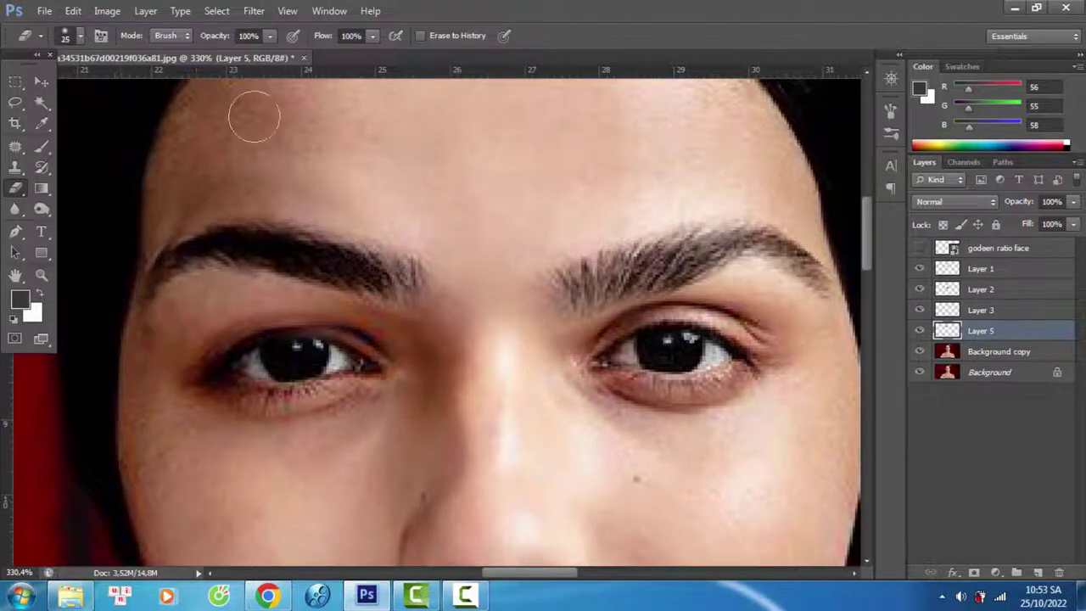
{"action": "key", "text": "bracketright"}
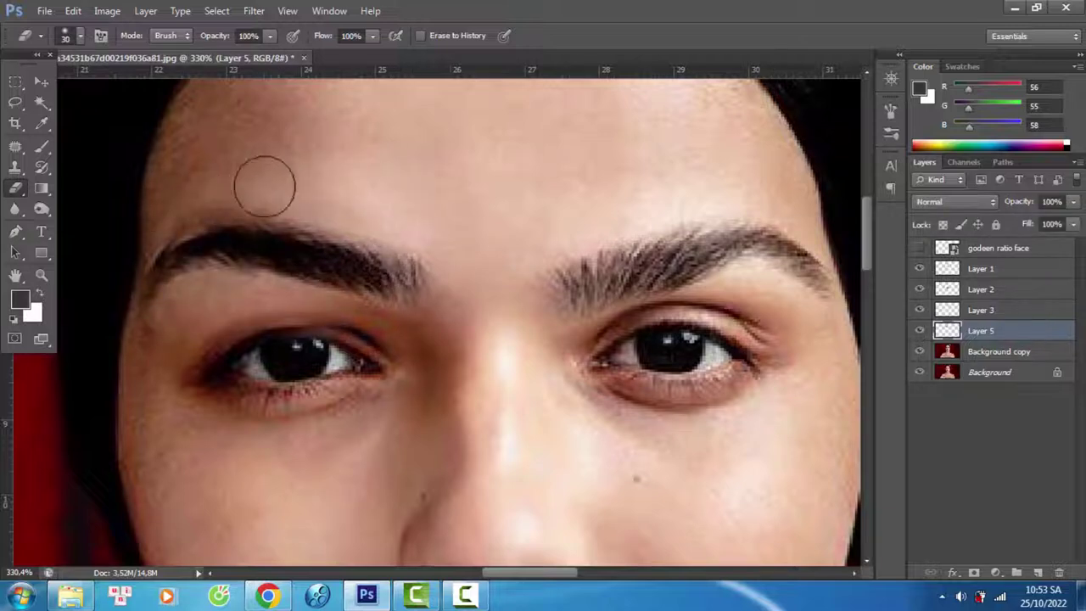
Step back two eraser strokes in the History panel, then shrink the eraser brush
{"action": "left_click", "coordinate": [918, 247]}
{"action": "scroll", "coordinate": [162, 192], "scroll_direction": "down", "scroll_amount": 5}
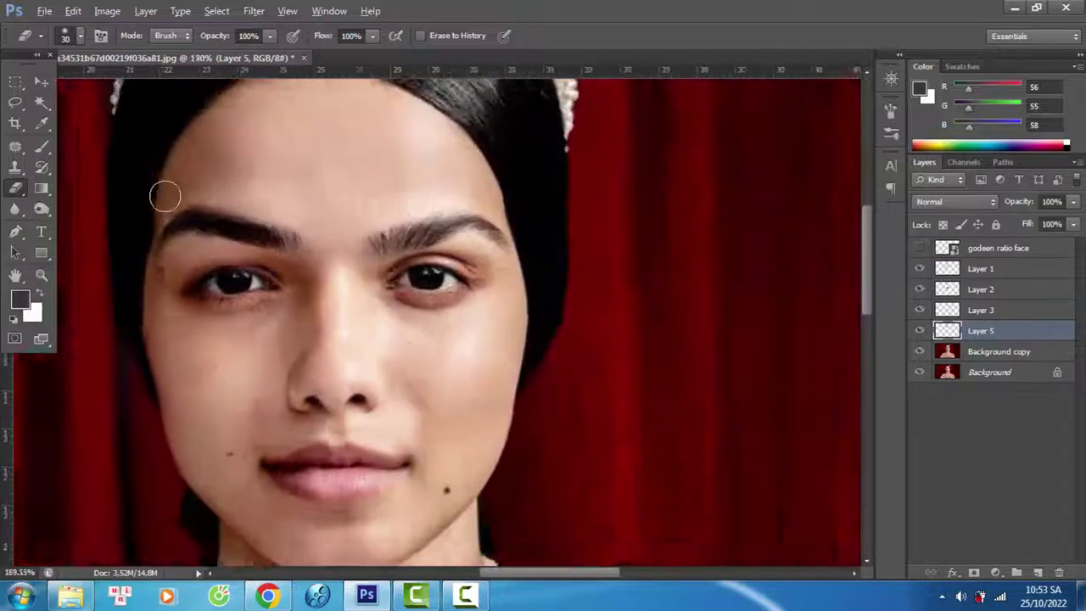
{"action": "scroll", "coordinate": [195, 230], "scroll_direction": "up", "scroll_amount": 3}
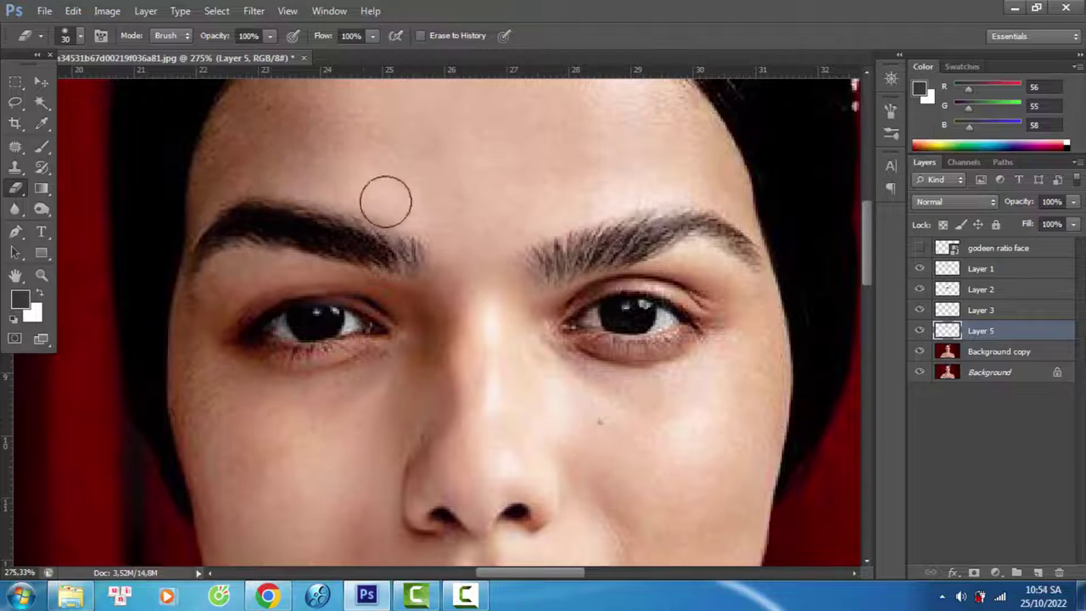
{"action": "scroll", "coordinate": [205, 244], "scroll_direction": "down", "scroll_amount": 5}
{"action": "left_click", "coordinate": [329, 11]}
{"action": "left_click", "coordinate": [356, 280]}
{"action": "left_click", "coordinate": [586, 136]}
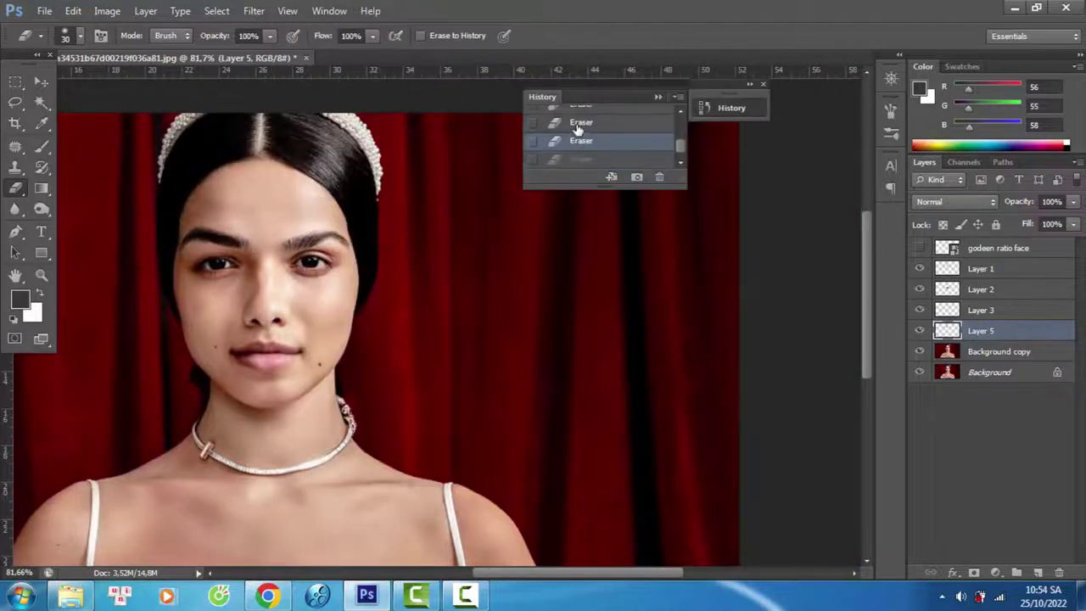
{"action": "left_click", "coordinate": [582, 110]}
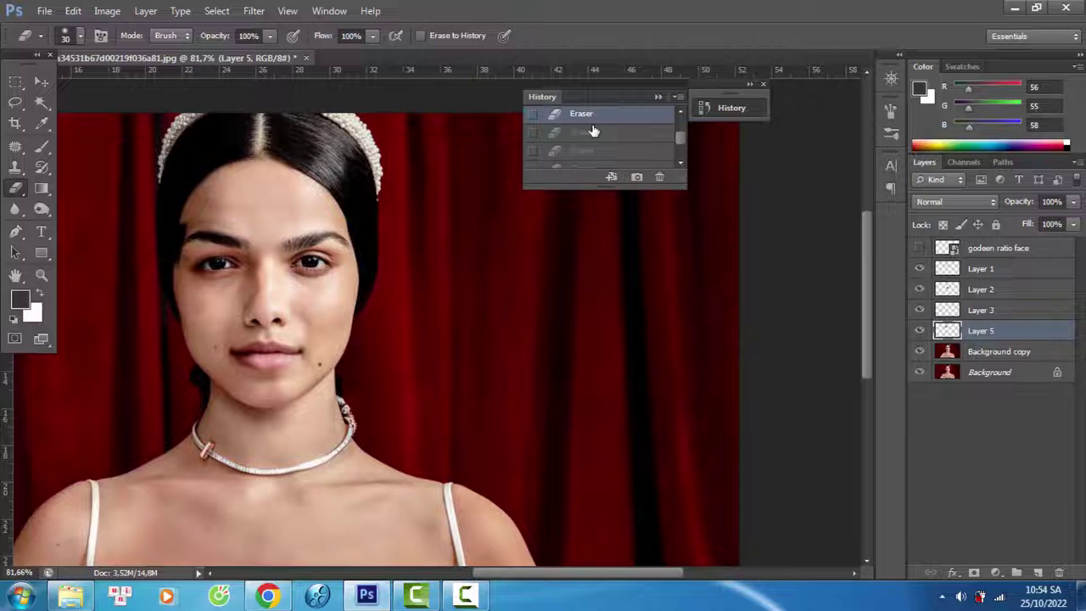
{"action": "left_click", "coordinate": [763, 83]}
{"action": "scroll", "coordinate": [376, 124], "scroll_direction": "up", "scroll_amount": 3}
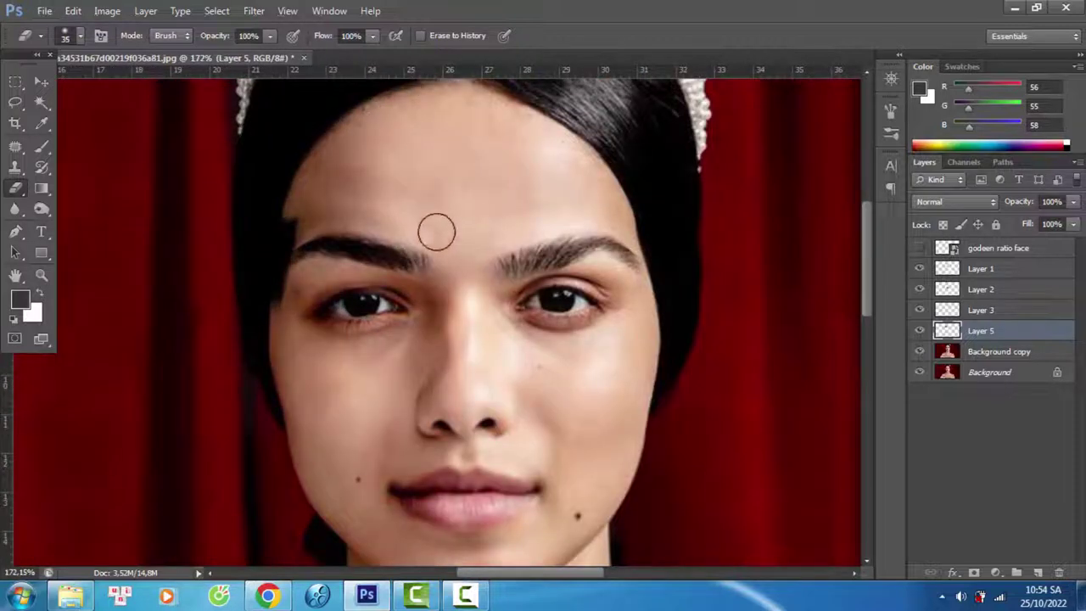
{"action": "scroll", "coordinate": [273, 316], "scroll_direction": "up", "scroll_amount": 1}
{"action": "key", "text": "bracketleft"}
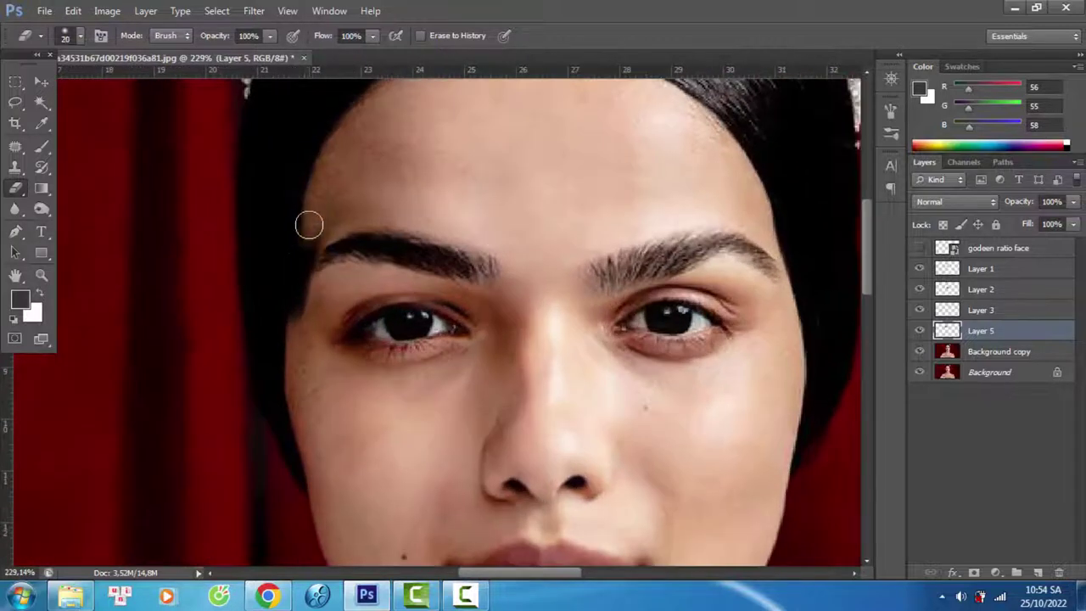
{"action": "scroll", "coordinate": [246, 233], "scroll_direction": "up", "scroll_amount": 1}
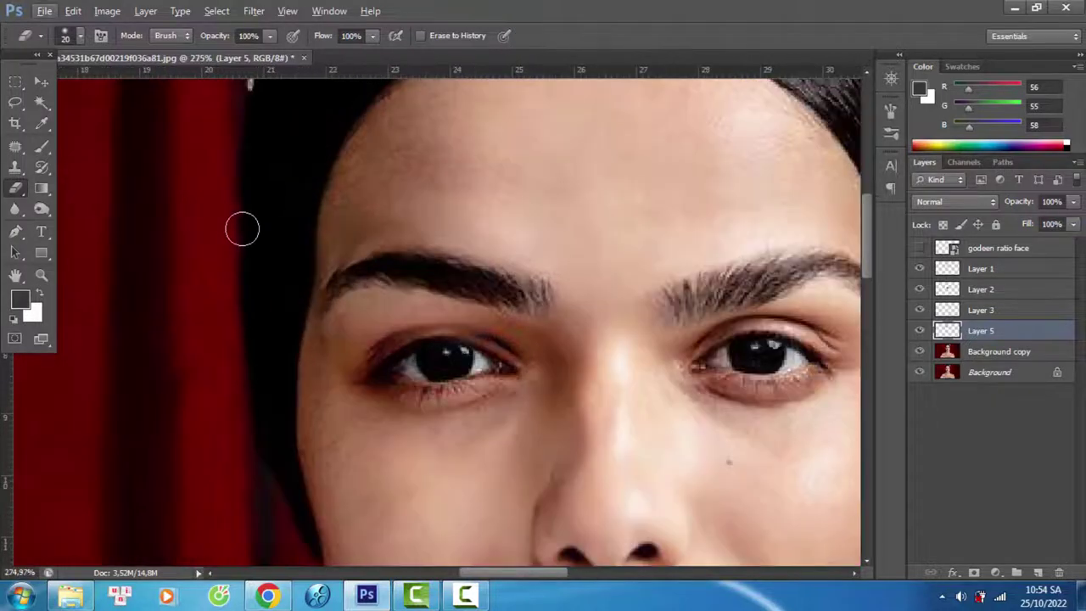
Copy the left eyebrow from Background copy onto Layer 6, leaving it untransformed
{"action": "left_click", "coordinate": [999, 351]}
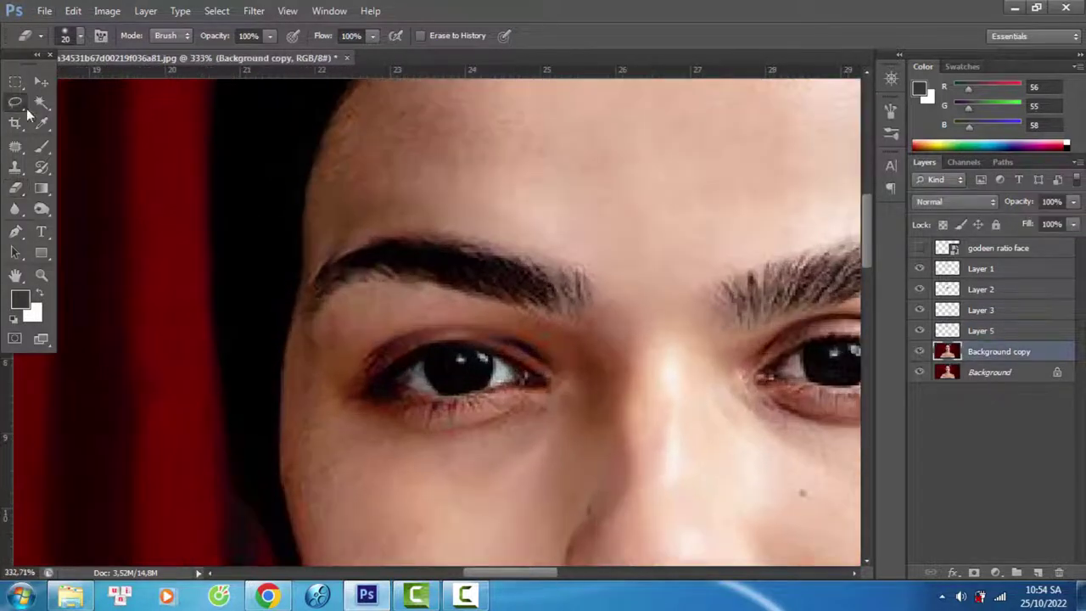
{"action": "key", "text": "l"}
{"action": "mouse_move", "coordinate": [461, 218]}
{"action": "left_mouse_down"}
{"action": "mouse_move", "coordinate": [310, 273]}
{"action": "mouse_move", "coordinate": [381, 359]}
{"action": "left_mouse_up"}
{"action": "key", "text": "ctrl+j"}
{"action": "key", "text": "ctrl+t"}
{"action": "key", "text": "Escape"}
{"action": "key", "text": "e"}
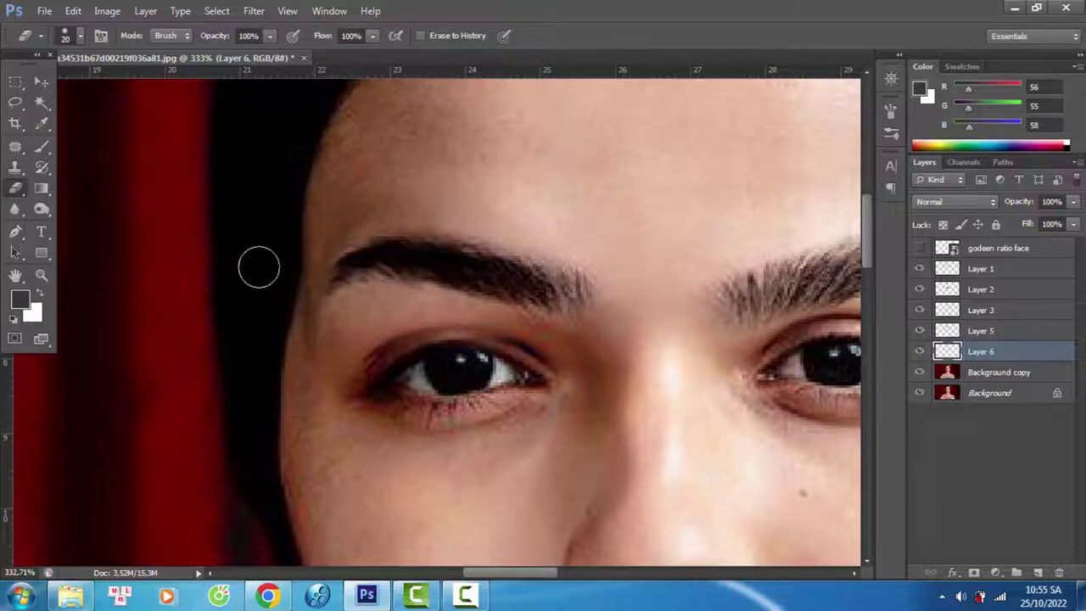
Switch to Layer 5, enlarge the eraser slightly, then return to the Background copy layer
{"action": "scroll", "coordinate": [111, 298], "scroll_direction": "down", "scroll_amount": 5}
{"action": "scroll", "coordinate": [121, 291], "scroll_direction": "down", "scroll_amount": 2}
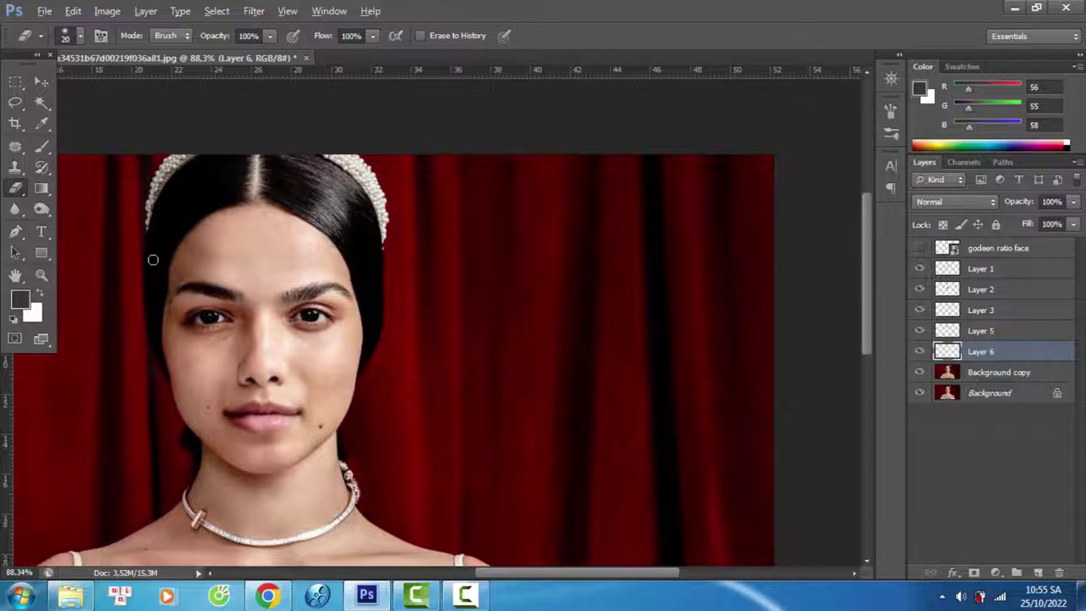
{"action": "scroll", "coordinate": [161, 267], "scroll_direction": "up", "scroll_amount": 5}
{"action": "key", "text": "alt+bracketright"}
{"action": "scroll", "coordinate": [192, 289], "scroll_direction": "up", "scroll_amount": 2}
{"action": "key", "text": "bracketright"}
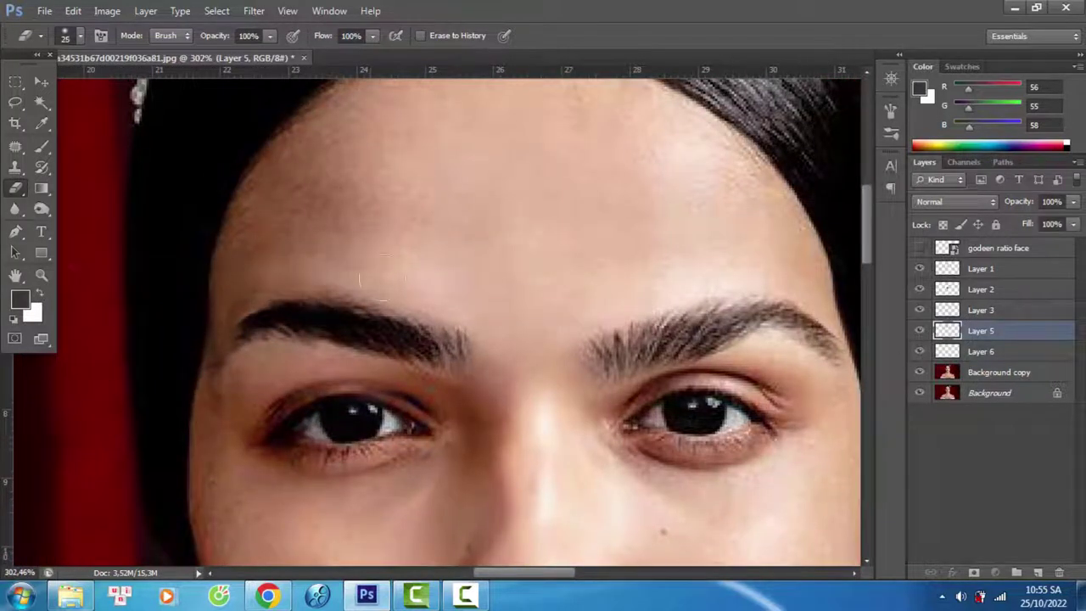
{"action": "scroll", "coordinate": [197, 356], "scroll_direction": "down", "scroll_amount": 2}
{"action": "scroll", "coordinate": [85, 263], "scroll_direction": "down", "scroll_amount": 2}
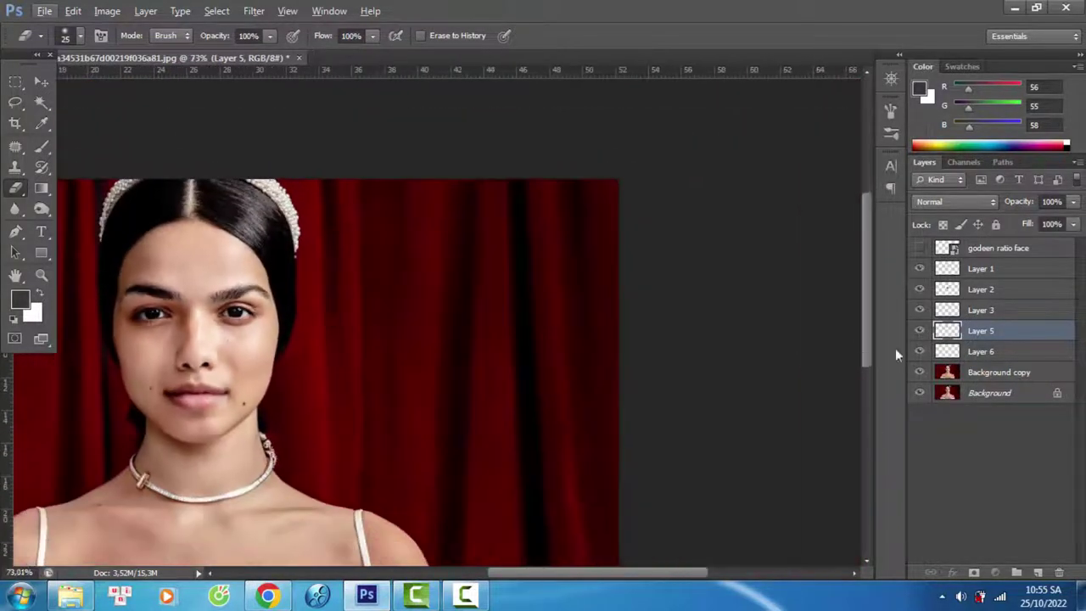
{"action": "left_click", "coordinate": [975, 372]}
{"action": "scroll", "coordinate": [255, 297], "scroll_direction": "up", "scroll_amount": 3}
{"action": "left_click", "coordinate": [17, 104]}
Copy the right eye and eyebrow to Layer 7, warp it upward and outward, and hide the overlay
{"action": "mouse_move", "coordinate": [577, 293]}
{"action": "left_mouse_down"}
{"action": "mouse_move", "coordinate": [242, 364]}
{"action": "mouse_move", "coordinate": [266, 262]}
{"action": "left_mouse_up"}
{"action": "key", "text": "ctrl+j"}
{"action": "key", "text": "ctrl+t"}
{"action": "right_click", "coordinate": [406, 239]}
{"action": "left_click", "coordinate": [443, 360]}
{"action": "left_click_drag", "start_coordinate": [441, 280], "coordinate": [478, 237]}
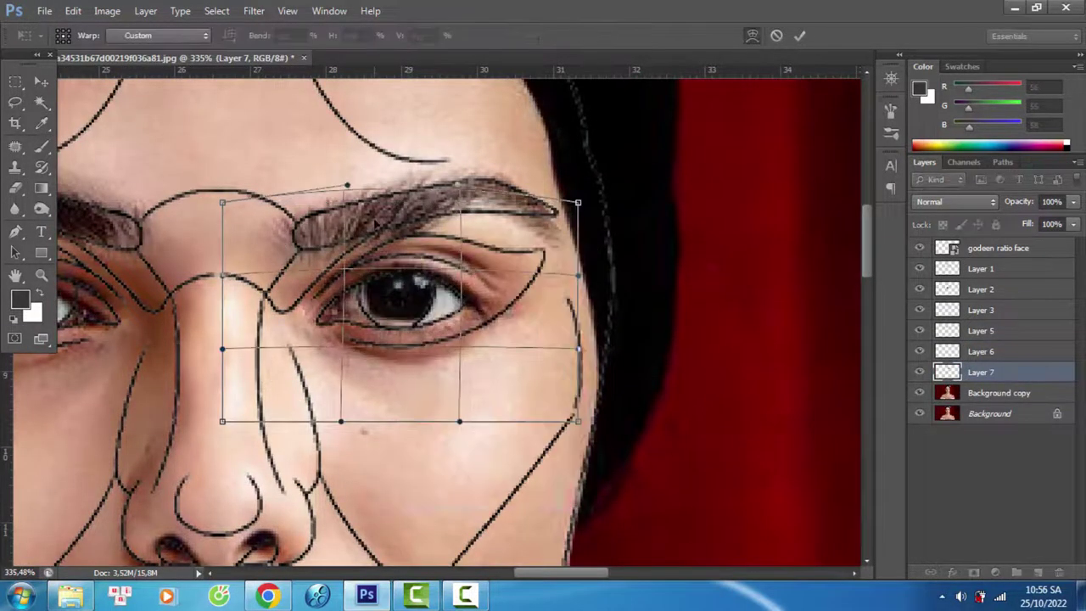
{"action": "key", "text": "Return"}
{"action": "key", "text": "e"}
{"action": "left_click", "coordinate": [918, 247]}
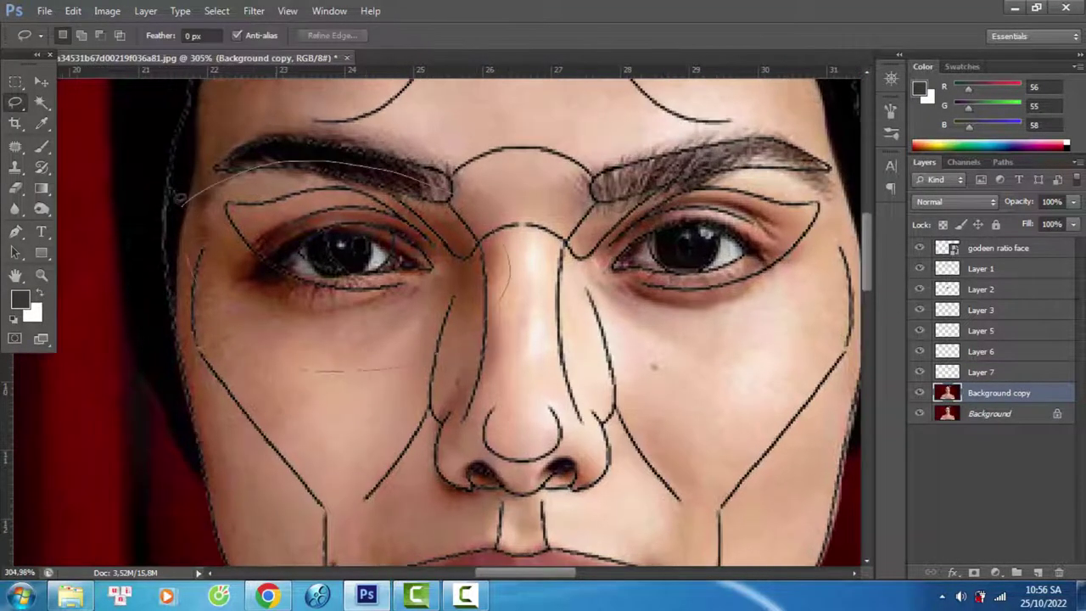
Copy the left eye and eyebrow to Layer 8 and warp the brow up and its outer side outward
{"action": "left_click_drag", "start_coordinate": [181, 197], "coordinate": [425, 183]}
{"action": "key", "text": "ctrl+j"}
{"action": "key", "text": "ctrl+t"}
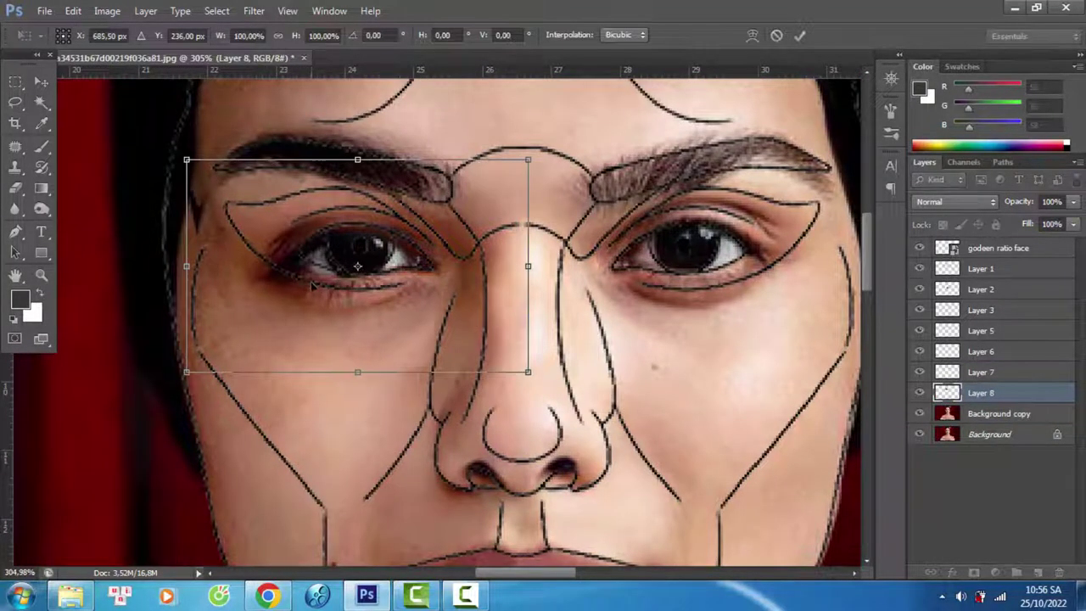
{"action": "right_click", "coordinate": [386, 231]}
{"action": "left_click", "coordinate": [413, 363]}
{"action": "left_click_drag", "start_coordinate": [303, 160], "coordinate": [313, 100]}
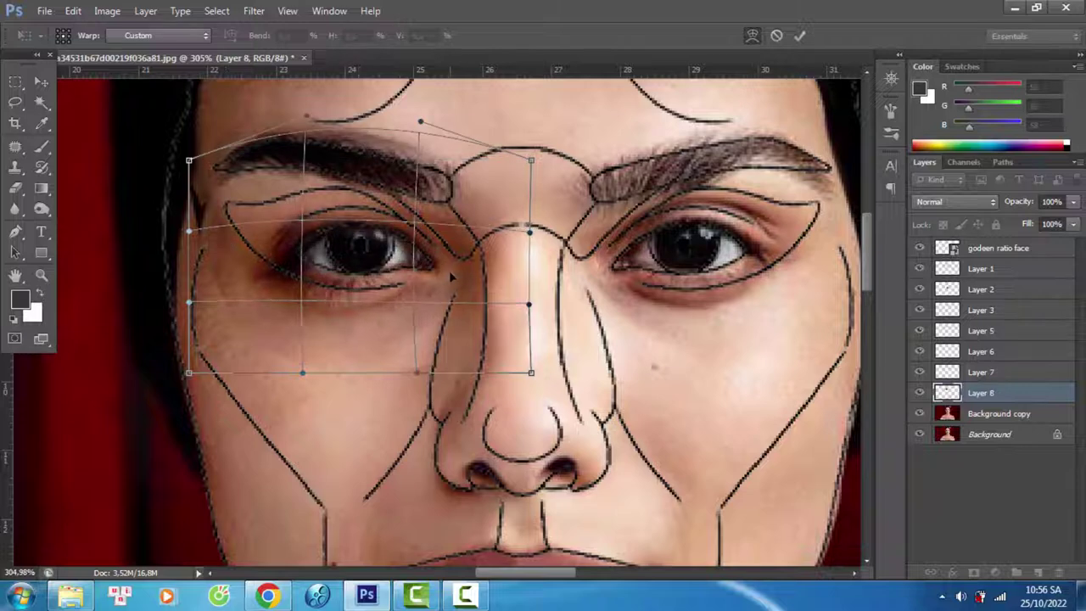
{"action": "left_click_drag", "start_coordinate": [417, 160], "coordinate": [425, 110]}
{"action": "mouse_move", "coordinate": [188, 230]}
{"action": "left_mouse_down"}
{"action": "mouse_move", "coordinate": [166, 230]}
{"action": "mouse_move", "coordinate": [177, 223]}
{"action": "left_mouse_up"}
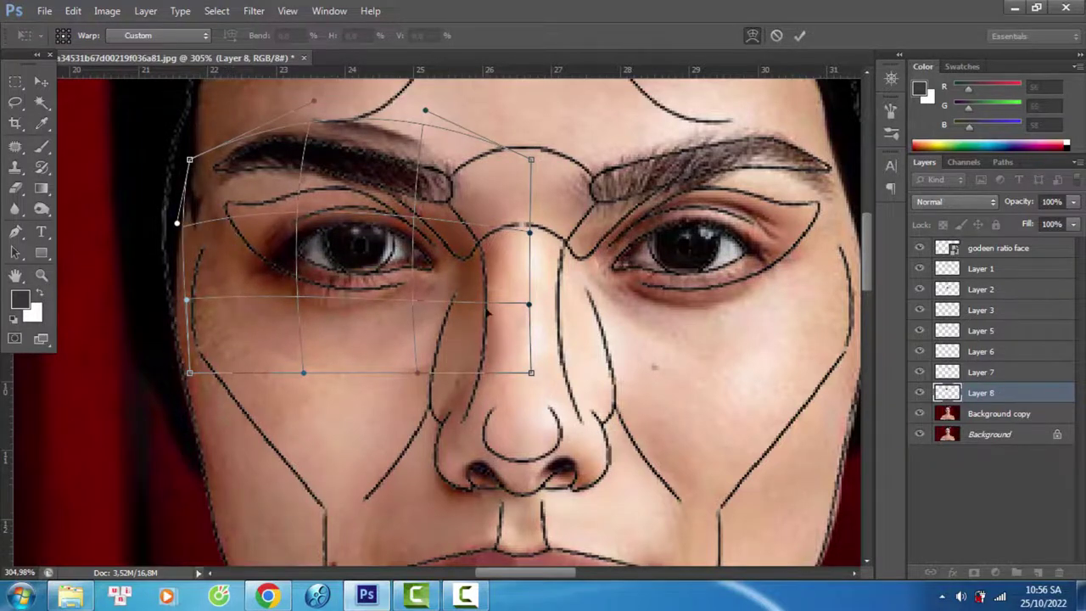
{"action": "key", "text": "Return"}
{"action": "left_click", "coordinate": [919, 248]}
Hide the golden ratio face outline and erase the dark warped band above the left eyebrow on Layer 8
{"action": "left_click", "coordinate": [16, 188]}
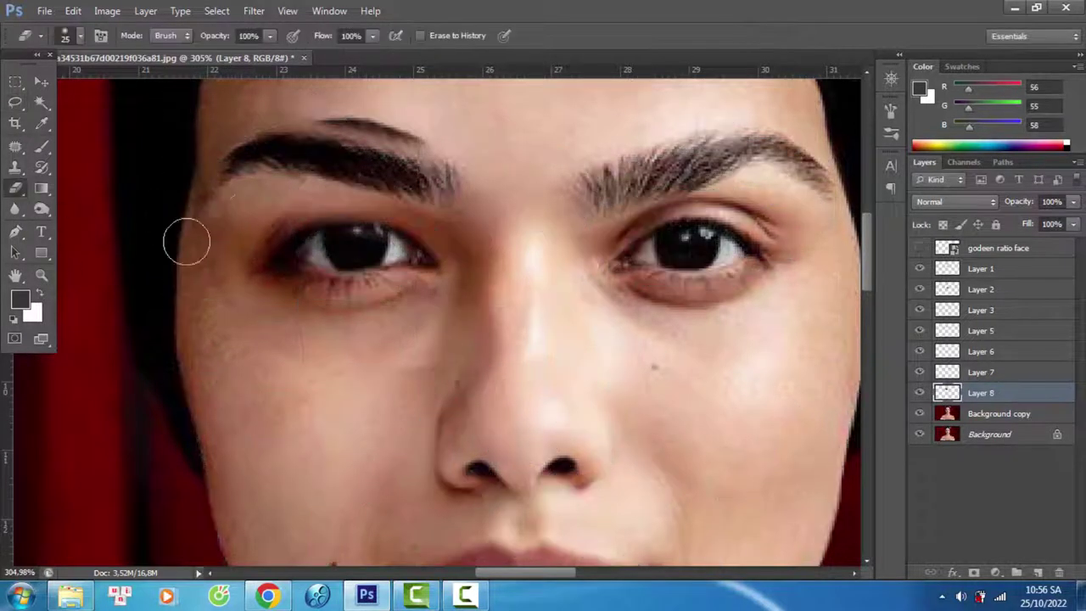
{"action": "left_click_drag", "start_coordinate": [399, 131], "coordinate": [283, 117]}
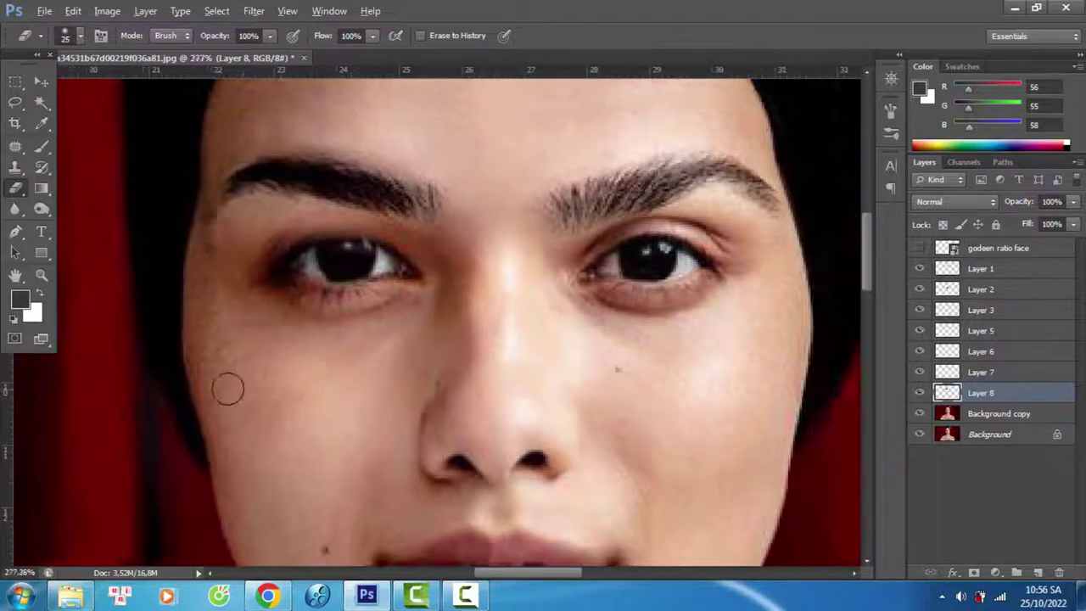
{"action": "scroll", "coordinate": [382, 316], "scroll_direction": "up", "scroll_amount": 1}
{"action": "scroll", "coordinate": [158, 352], "scroll_direction": "down", "scroll_amount": 4}
{"action": "scroll", "coordinate": [157, 360], "scroll_direction": "down", "scroll_amount": 2}
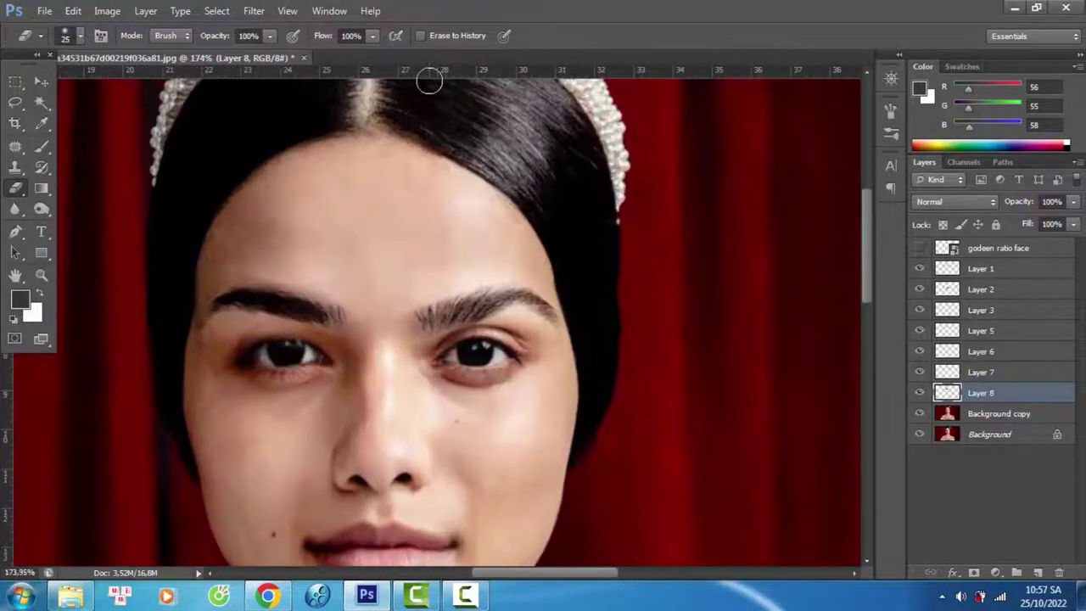
{"action": "left_click_drag", "start_coordinate": [424, 71], "coordinate": [443, 283]}
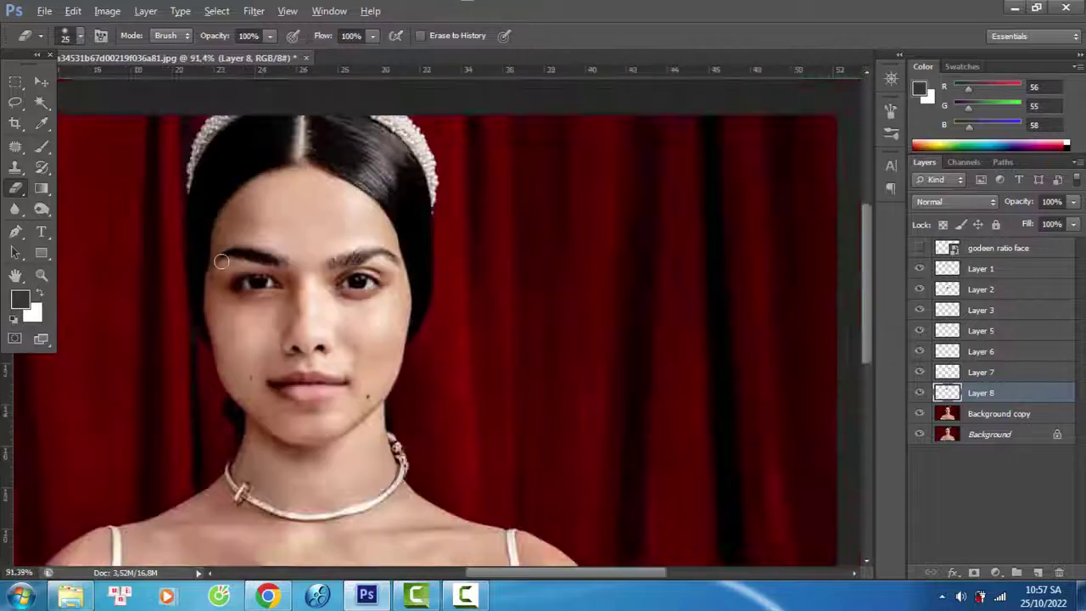
Zoom in on the face and erase the hard warp edges on Layer 5
{"action": "left_click", "coordinate": [38, 82]}
{"action": "left_click", "coordinate": [279, 328], "text": "ctrl"}
{"action": "key", "text": "e"}
{"action": "scroll", "coordinate": [314, 283], "scroll_direction": "up", "scroll_amount": 3, "text": "alt"}
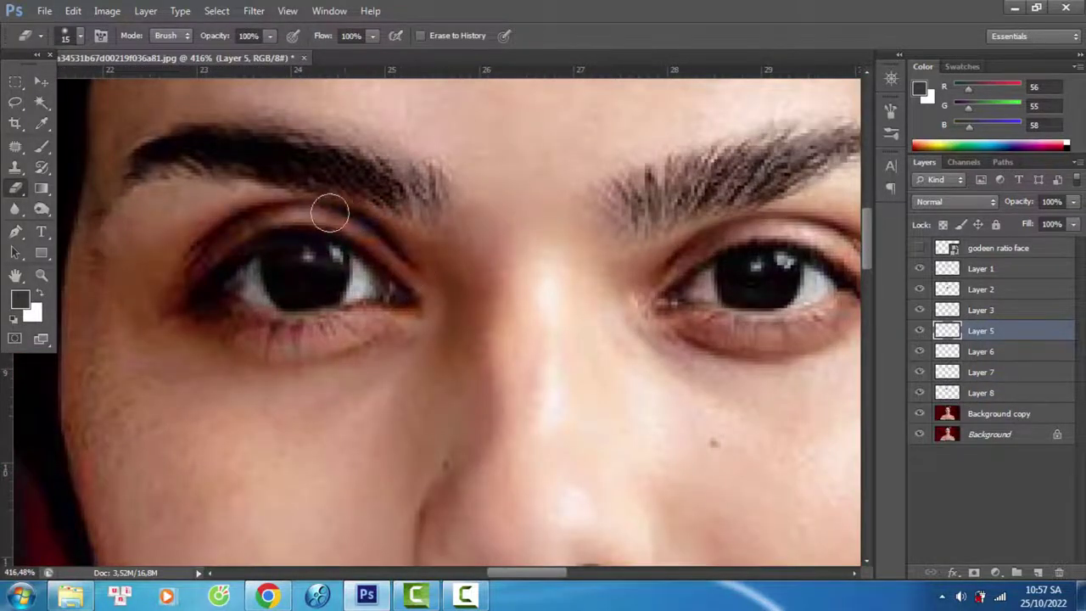
{"action": "scroll", "coordinate": [194, 310], "scroll_direction": "down", "scroll_amount": 4}
{"action": "scroll", "coordinate": [284, 397], "scroll_direction": "down", "scroll_amount": 3}
{"action": "scroll", "coordinate": [161, 297], "scroll_direction": "up", "scroll_amount": 3}
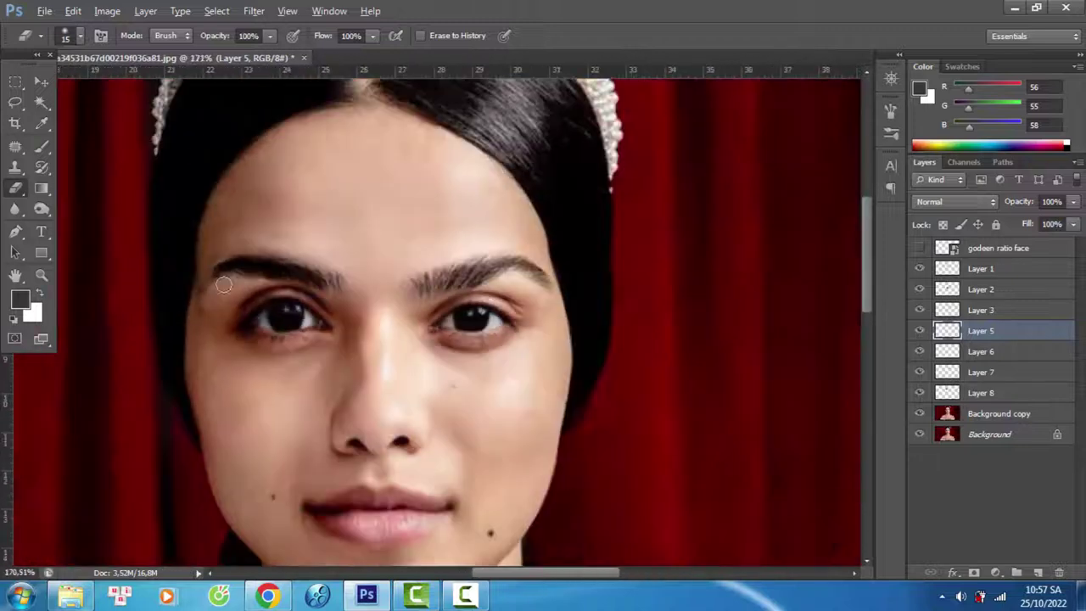
{"action": "scroll", "coordinate": [255, 285], "scroll_direction": "up", "scroll_amount": 2}
Show the History panel to review the edits, fit the image, and select the retouch layers
{"action": "left_click", "coordinate": [329, 10]}
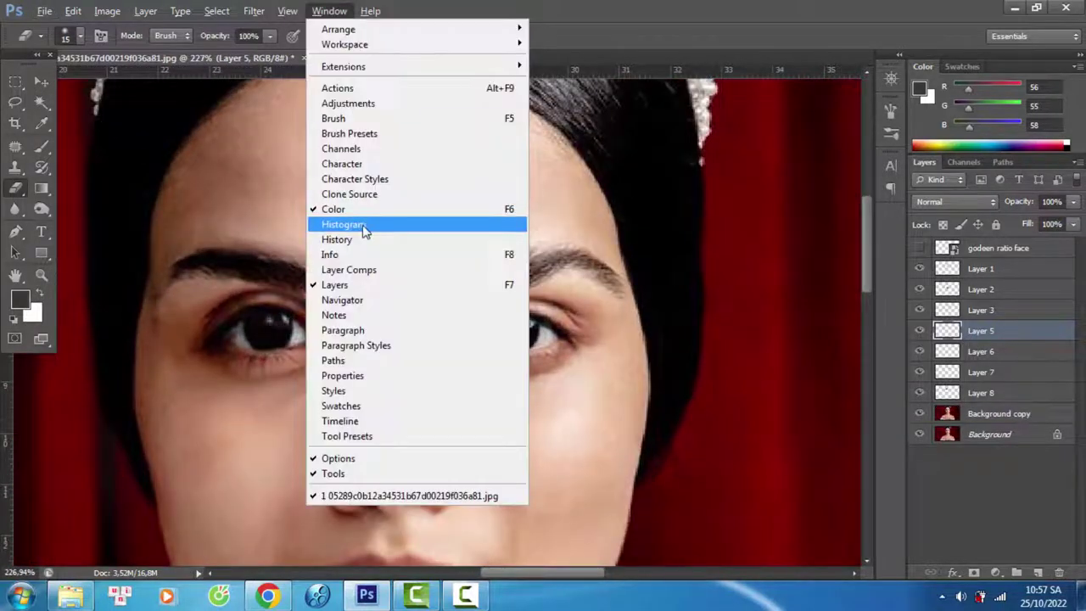
{"action": "left_click", "coordinate": [365, 220]}
{"action": "scroll", "coordinate": [212, 348], "scroll_direction": "up", "scroll_amount": 3}
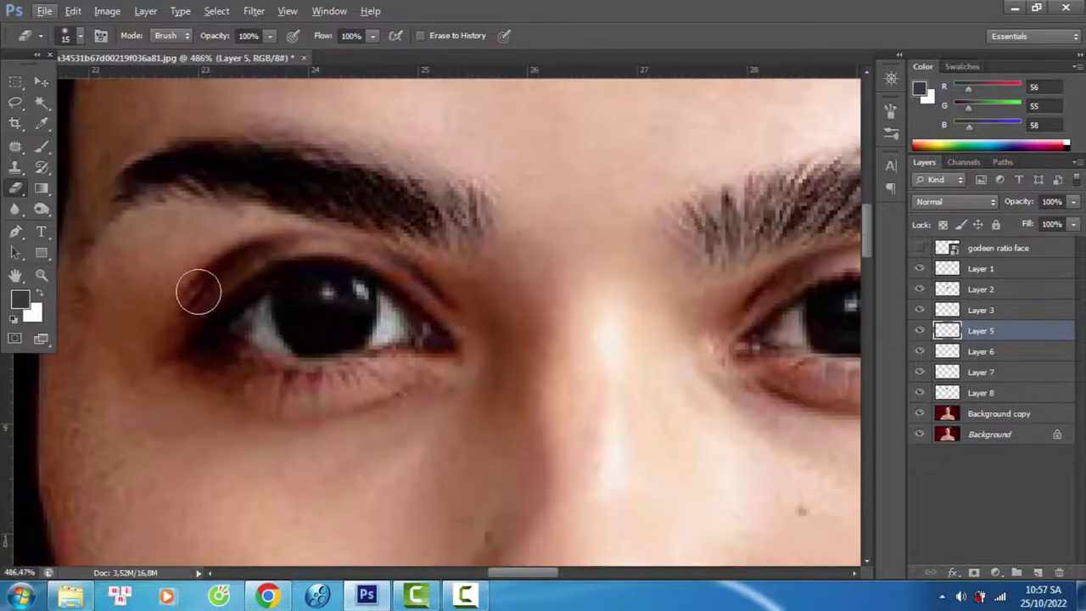
{"action": "key", "text": "z"}
{"action": "key", "text": "e"}
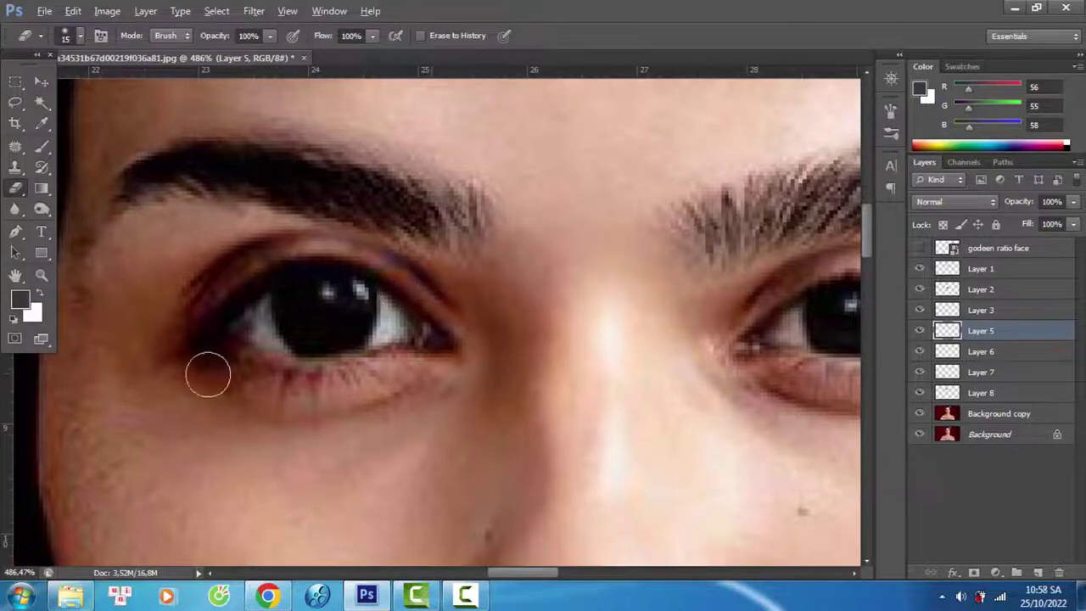
{"action": "key", "text": "ctrl+0"}
{"action": "left_click", "coordinate": [992, 414]}
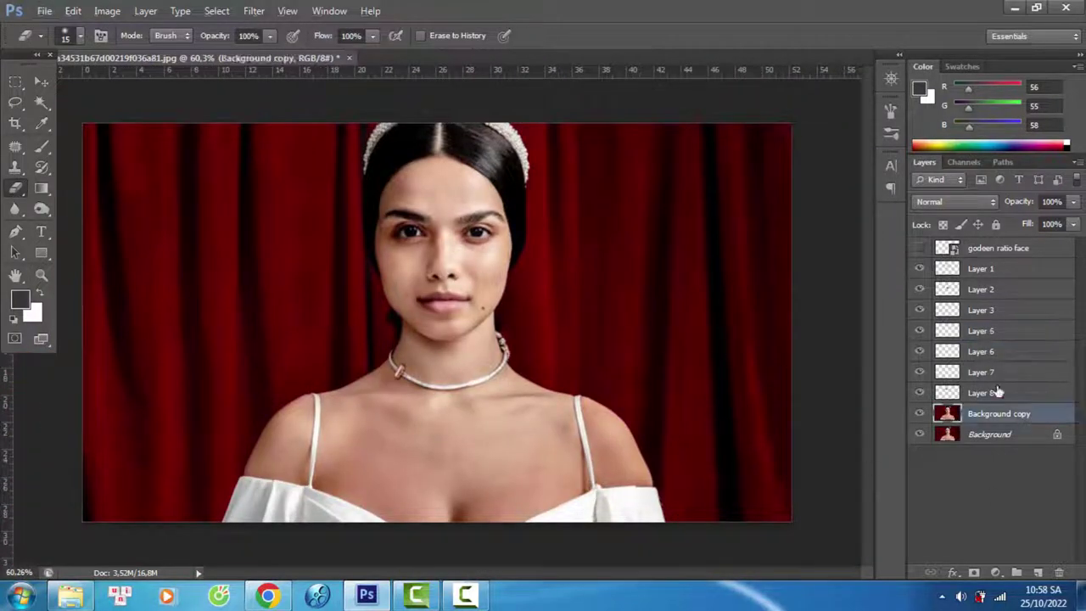
{"action": "left_click", "coordinate": [984, 269], "text": "shift"}
Group the retouch layers and dodge the face highlights at 10% midtone exposure
{"action": "key", "text": "ctrl+g"}
{"action": "scroll", "coordinate": [424, 173], "scroll_direction": "up", "scroll_amount": 3}
{"action": "left_click", "coordinate": [42, 209]}
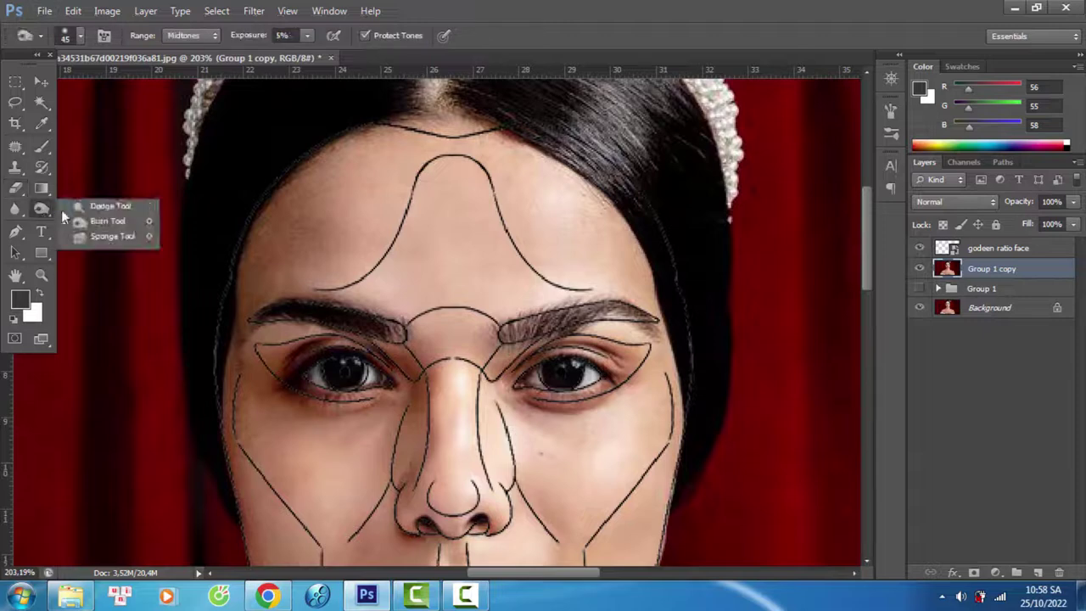
{"action": "left_click", "coordinate": [97, 207]}
{"action": "scroll", "coordinate": [422, 151], "scroll_direction": "up", "scroll_amount": 2}
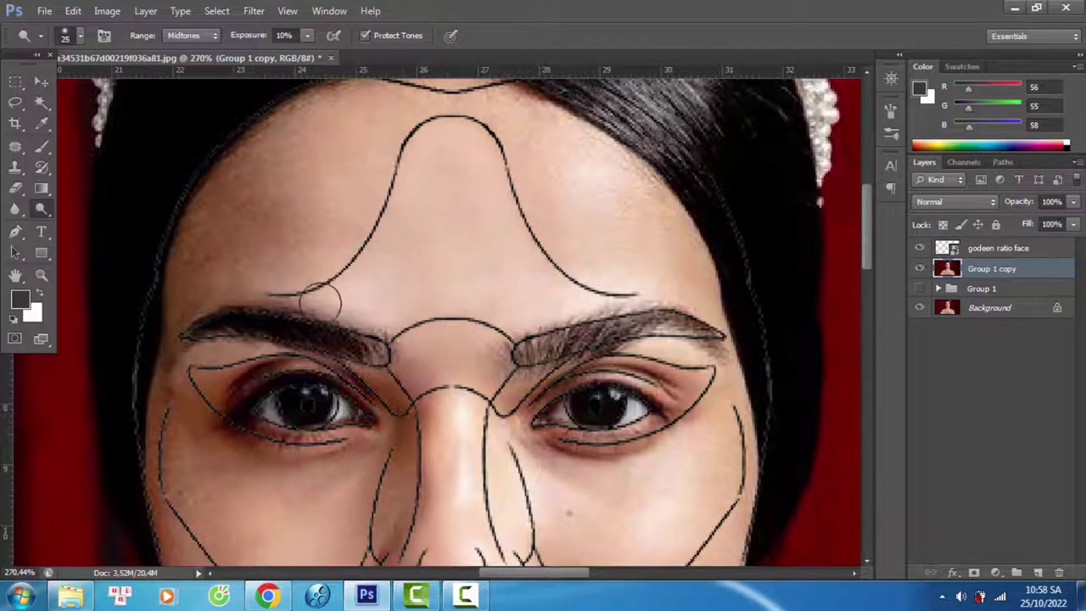
{"action": "scroll", "coordinate": [441, 231], "scroll_direction": "down", "scroll_amount": 3}
{"action": "scroll", "coordinate": [548, 218], "scroll_direction": "down", "scroll_amount": 1}
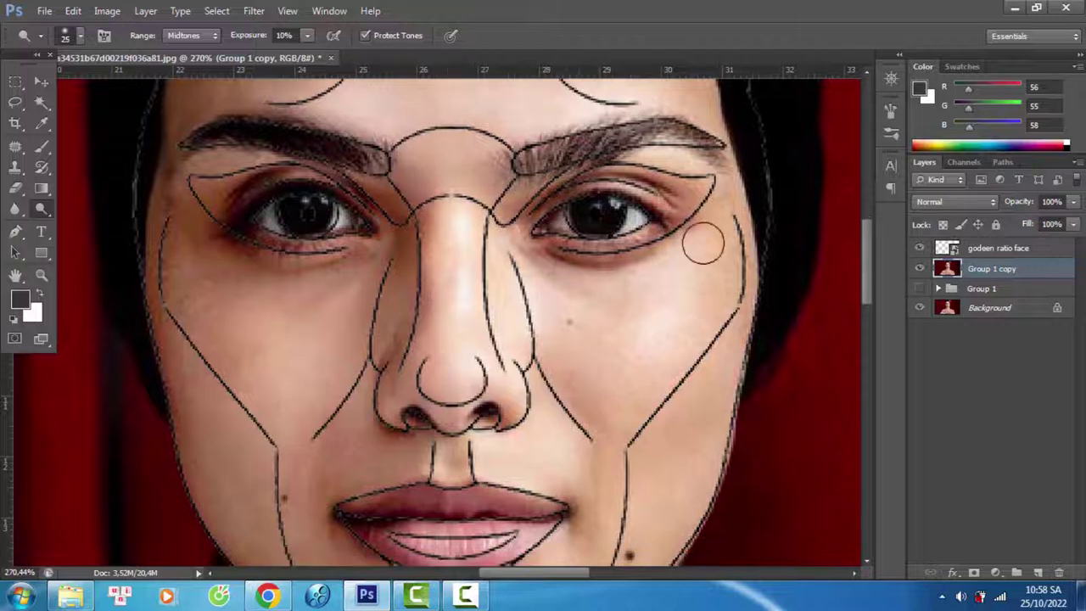
{"action": "scroll", "coordinate": [238, 245], "scroll_direction": "down", "scroll_amount": 2}
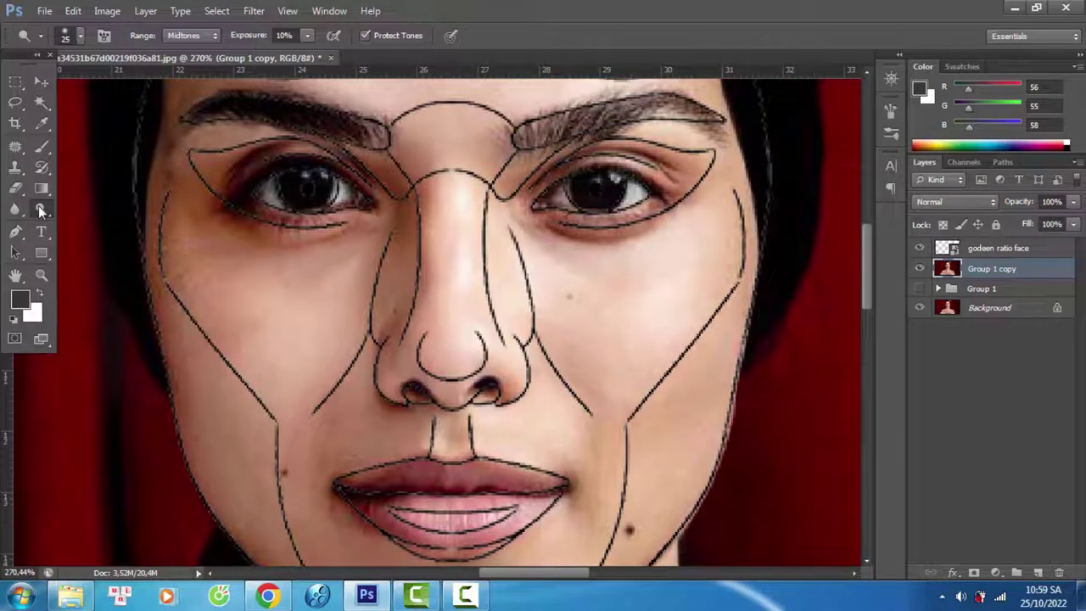
Burn the face shadows at 5% midtone exposure and fit the image on screen
{"action": "left_click", "coordinate": [40, 211], "text": "alt"}
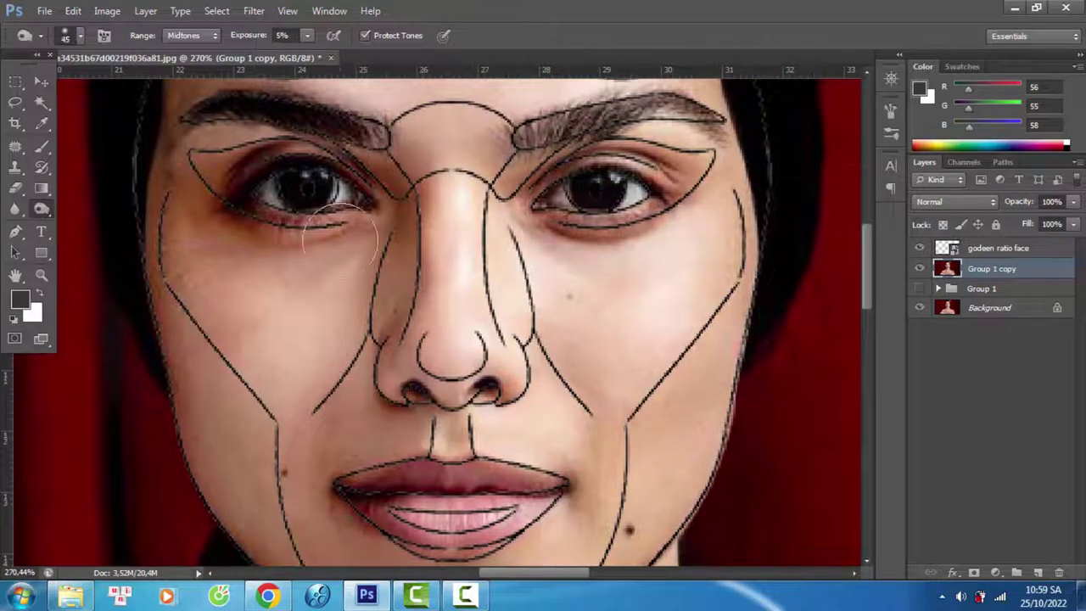
{"action": "scroll", "coordinate": [488, 217], "scroll_direction": "down", "scroll_amount": 5}
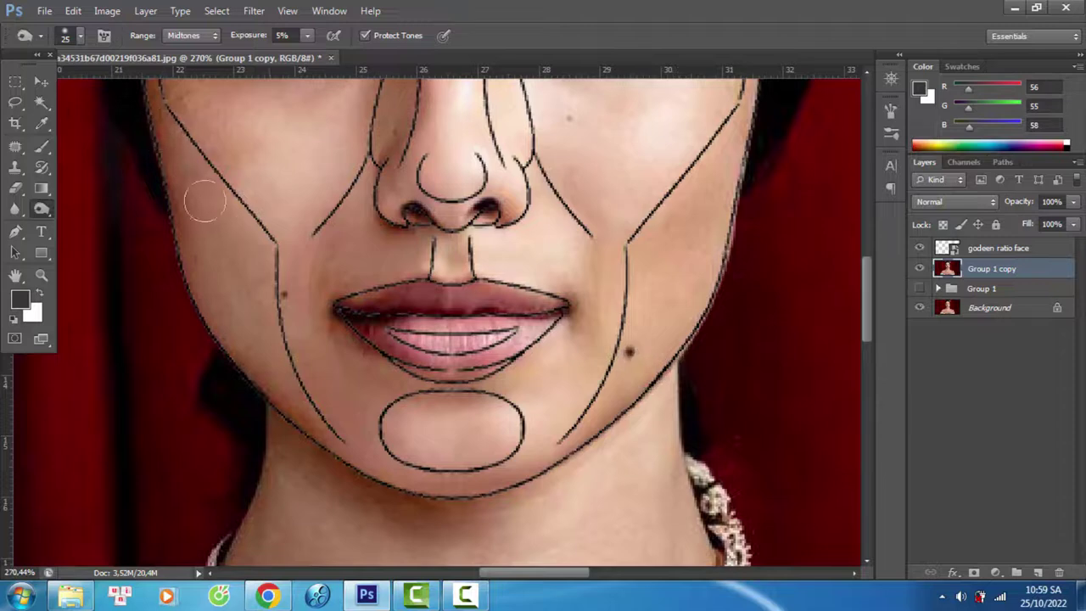
{"action": "key", "text": "ctrl+0"}
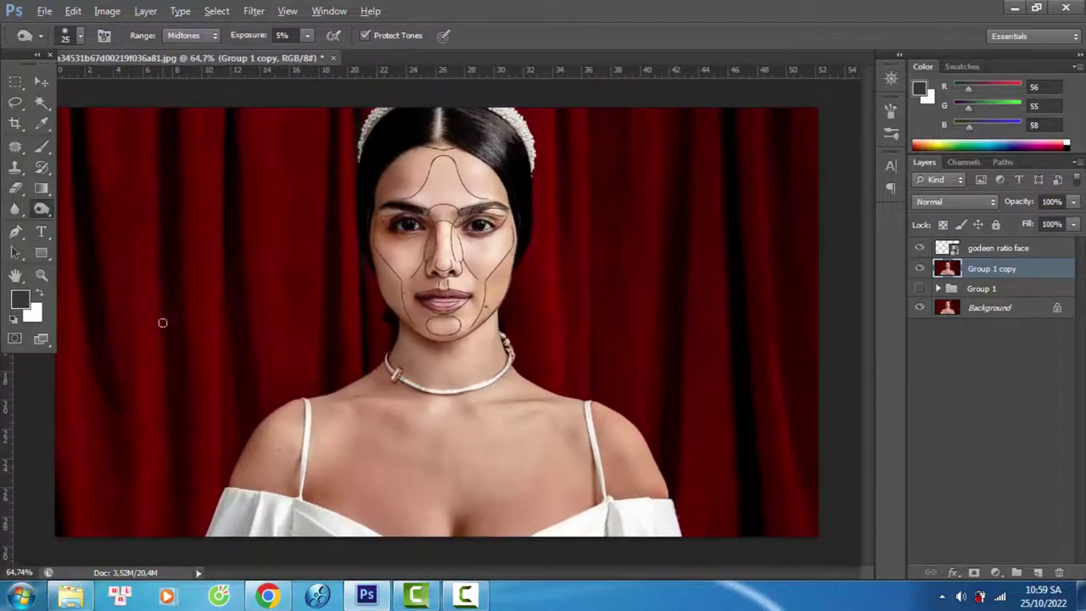
Hide the golden ratio face layer and toggle Group 1 copy visibility to compare before and after
{"action": "left_click", "coordinate": [920, 248]}
{"action": "left_click", "coordinate": [919, 269]}
{"action": "left_click", "coordinate": [919, 269]}
{"action": "left_click", "coordinate": [918, 268]}
{"action": "left_click", "coordinate": [919, 269]}
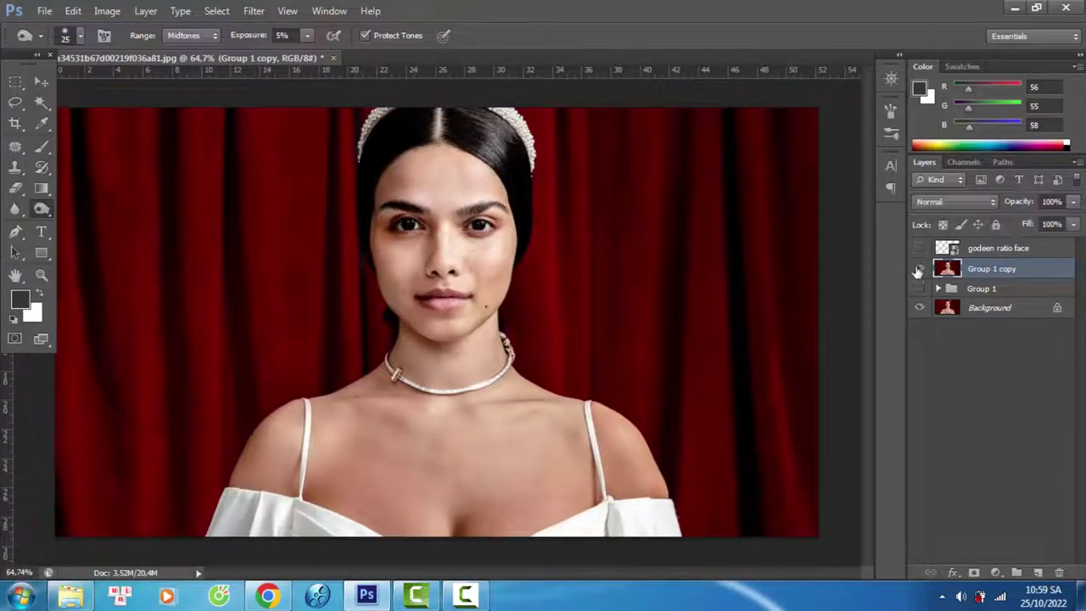